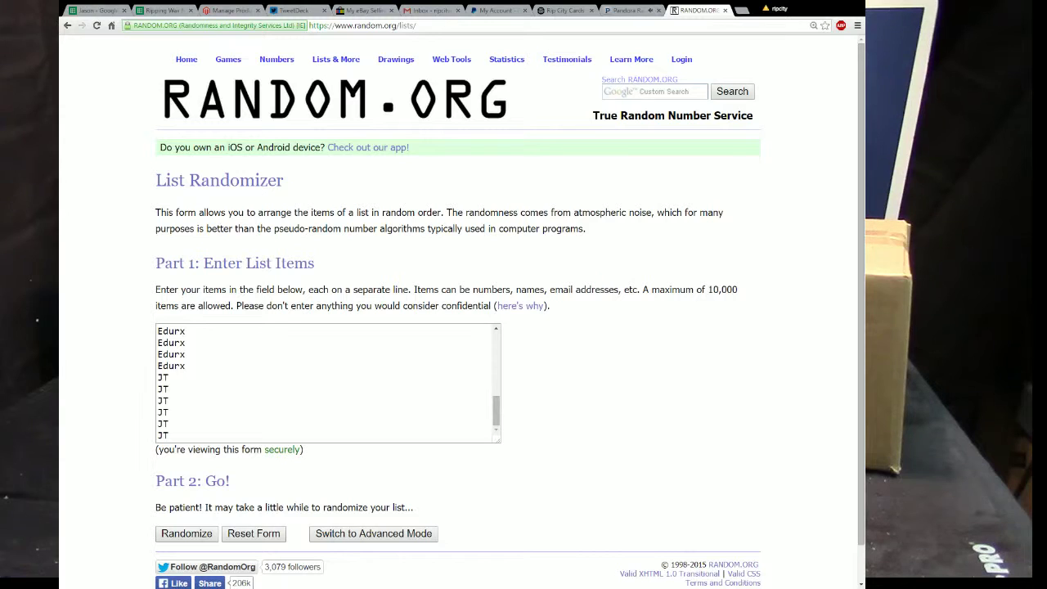
# Randomize the participant list twice and copy all the randomized names.
pyautogui.click(174, 536)
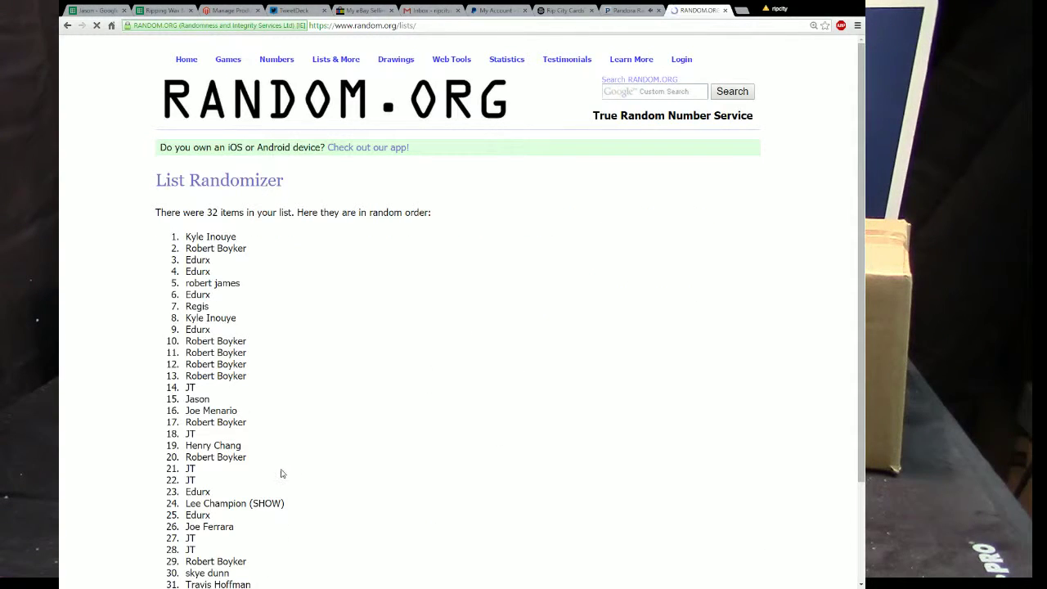
pyautogui.scroll(-2, 260, 474)
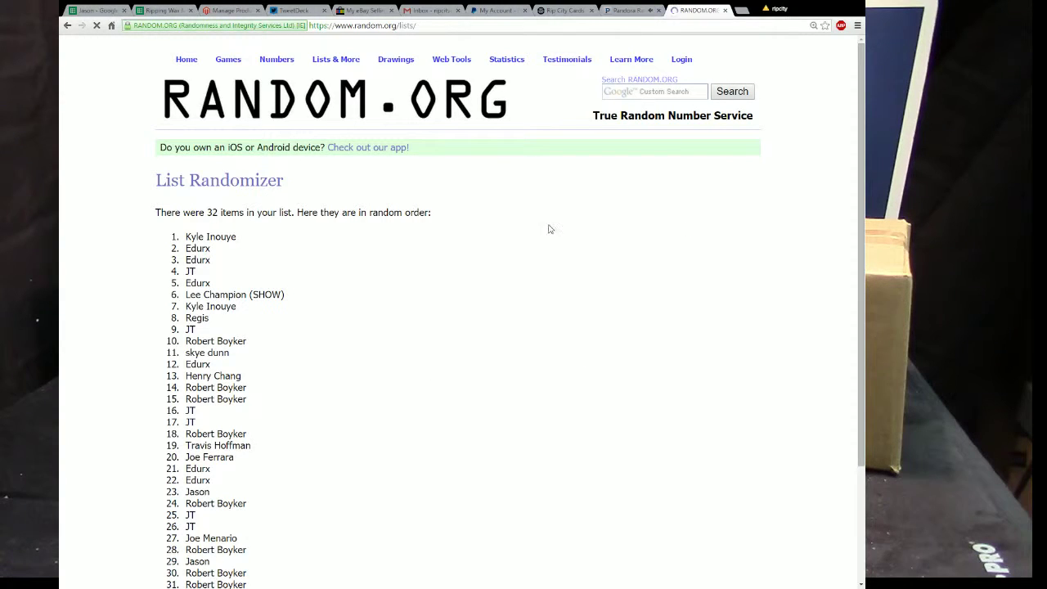
pyautogui.moveTo(266, 229); pyautogui.dragTo(282, 469)
pyautogui.hotkey('ctrl', 'c')
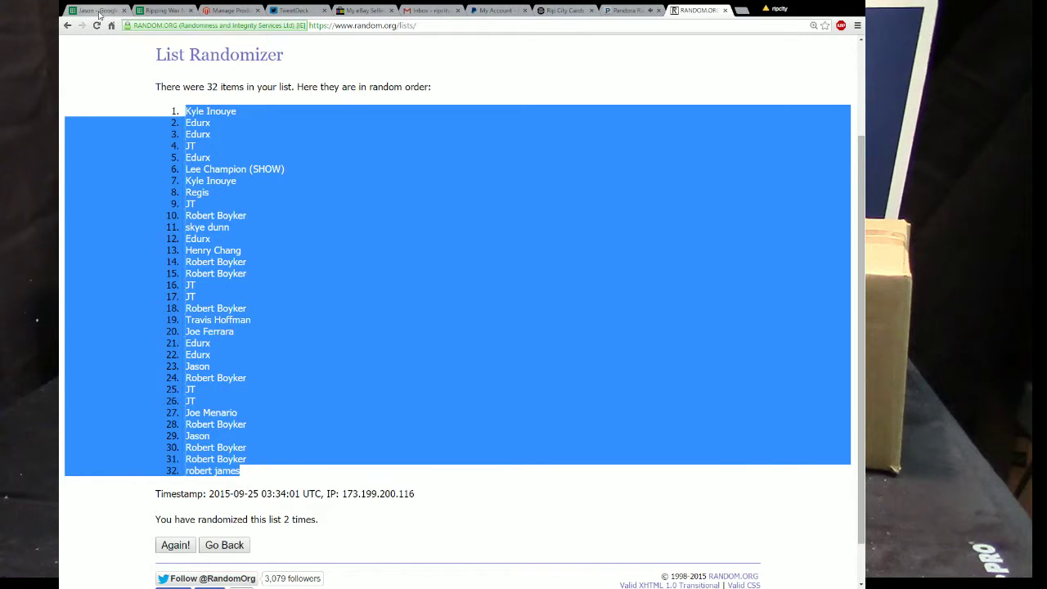
# In the Google Sheets Current Breaks sheet, paste the randomized names down column E from E3, replacing the existing ones.
pyautogui.hotkey('ctrl', '1')
pyautogui.click(445, 134)
pyautogui.rightClick(456, 134)
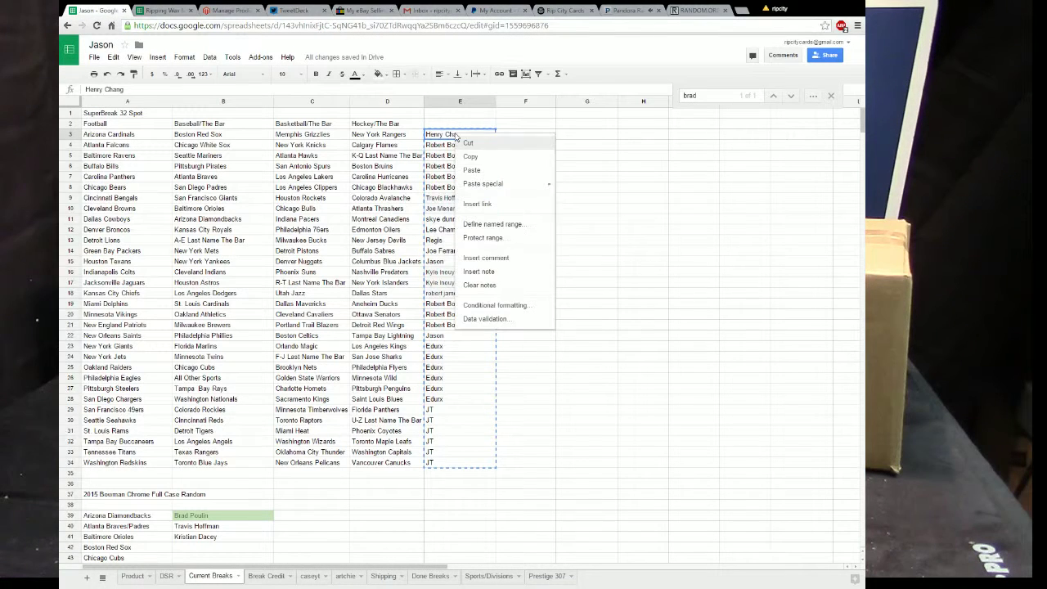
pyautogui.click(474, 170)
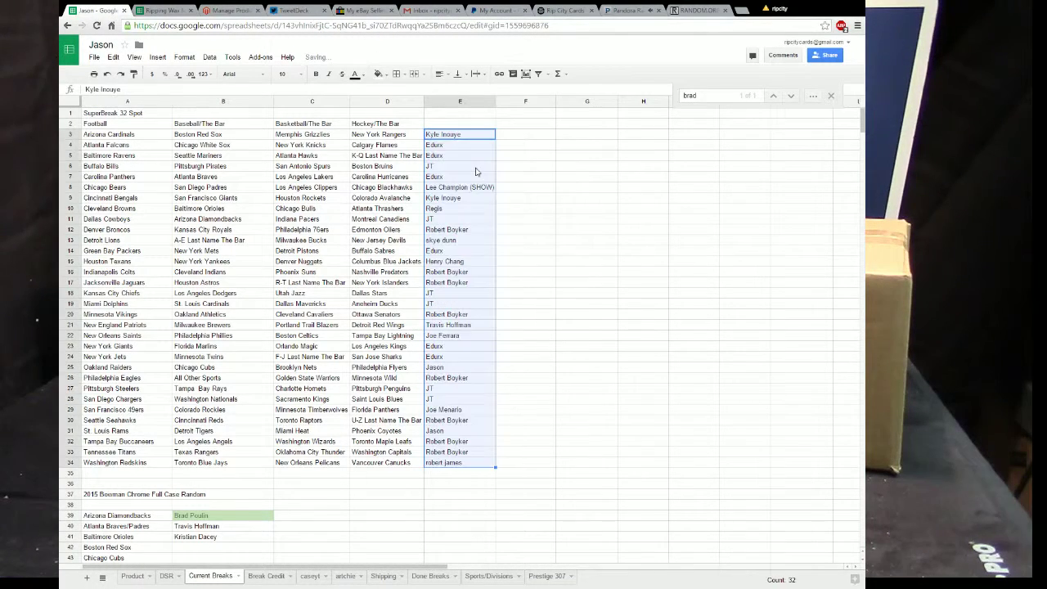
pyautogui.click(525, 219)
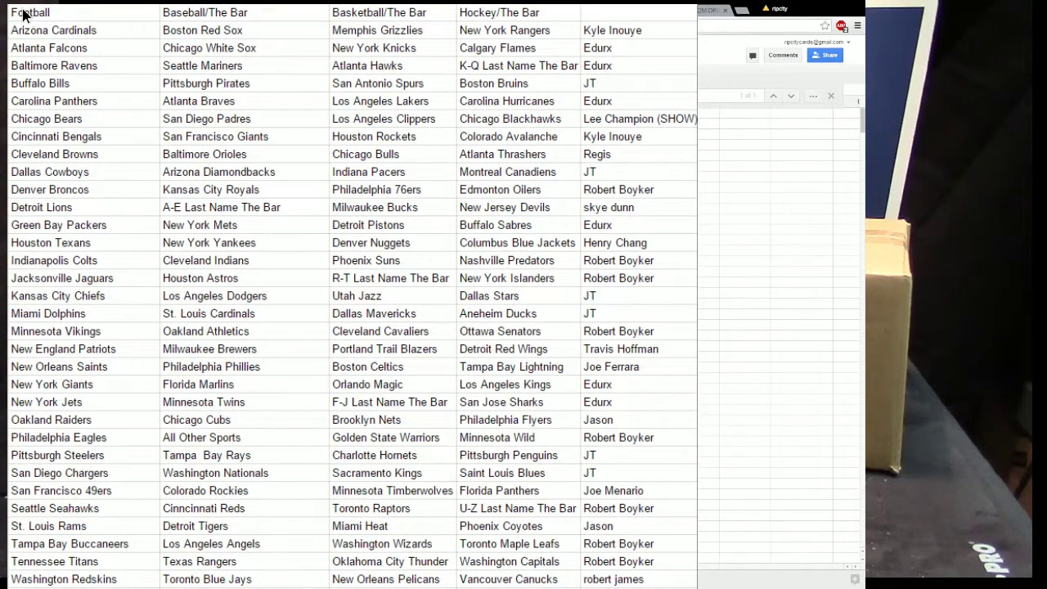
# Sort the range A3:E34 by Column E, without treating any row as a header.
pyautogui.moveTo(26, 15); pyautogui.dragTo(622, 582)
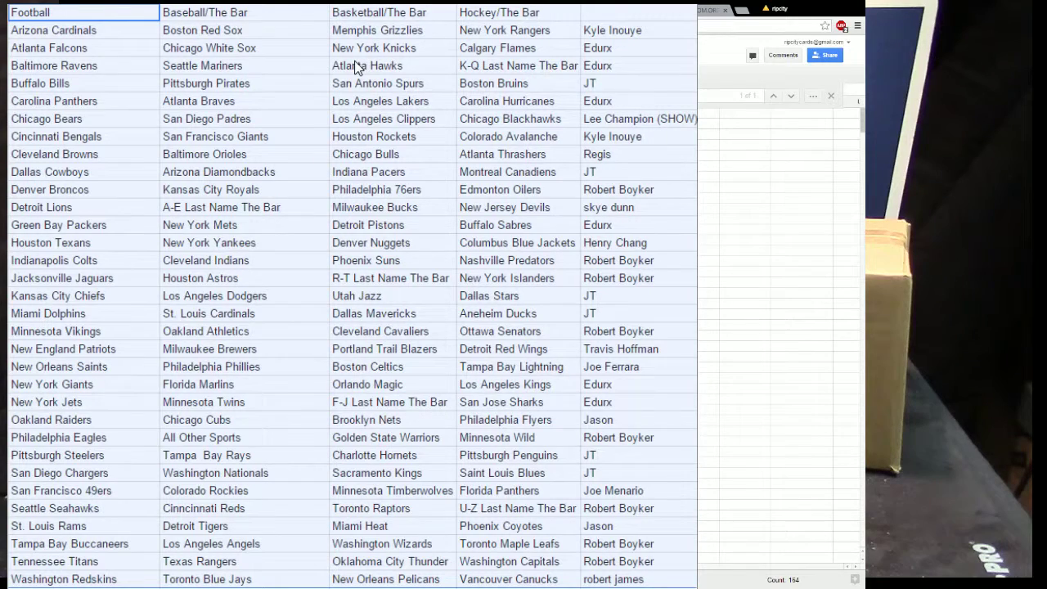
pyautogui.click(355, 118)
pyautogui.moveTo(58, 33); pyautogui.dragTo(632, 581)
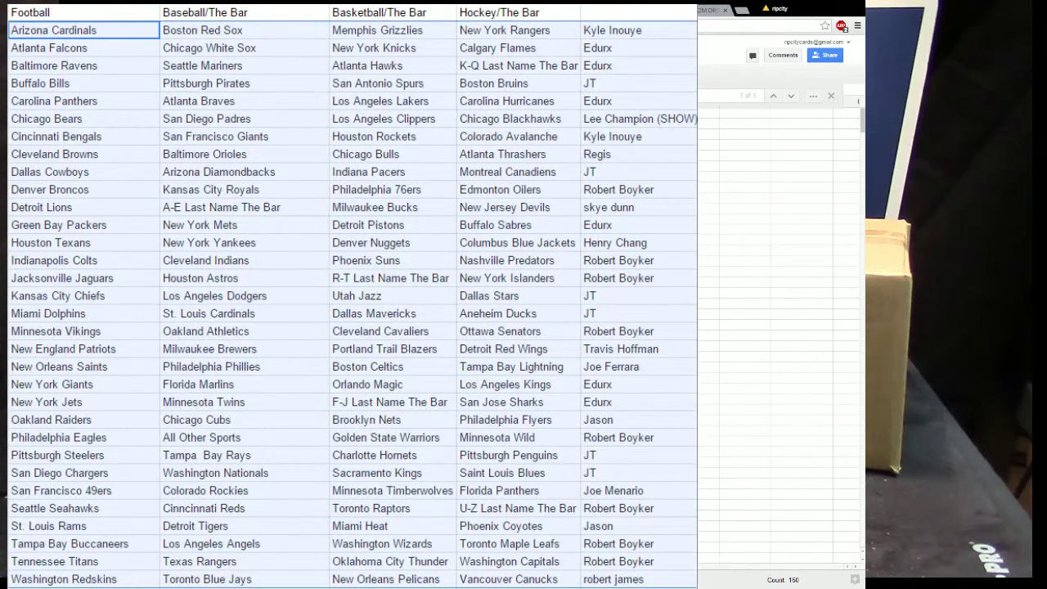
pyautogui.click(220, 0)
pyautogui.click(271, 43)
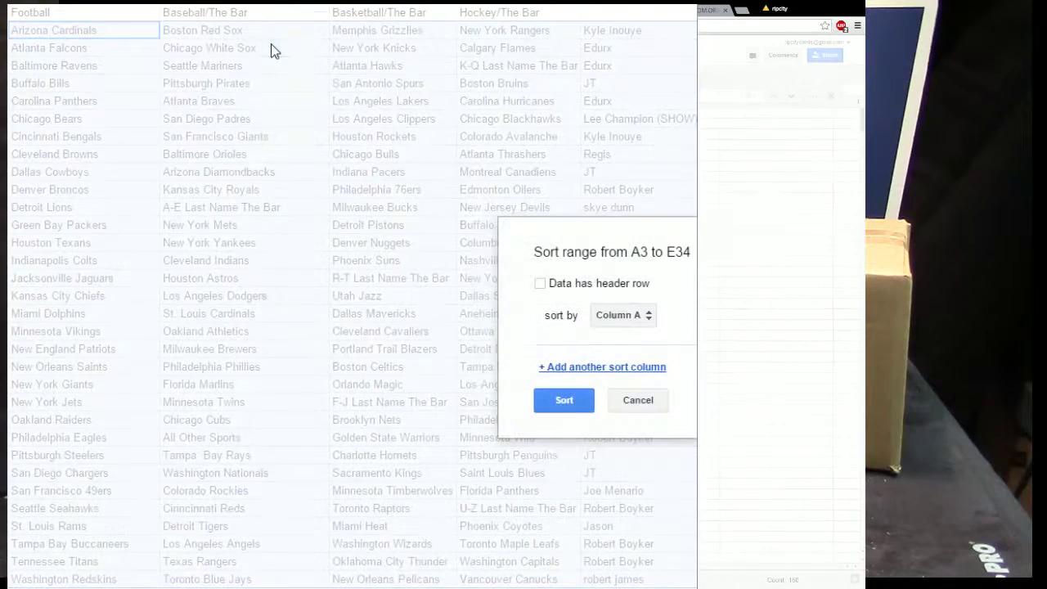
pyautogui.click(631, 318)
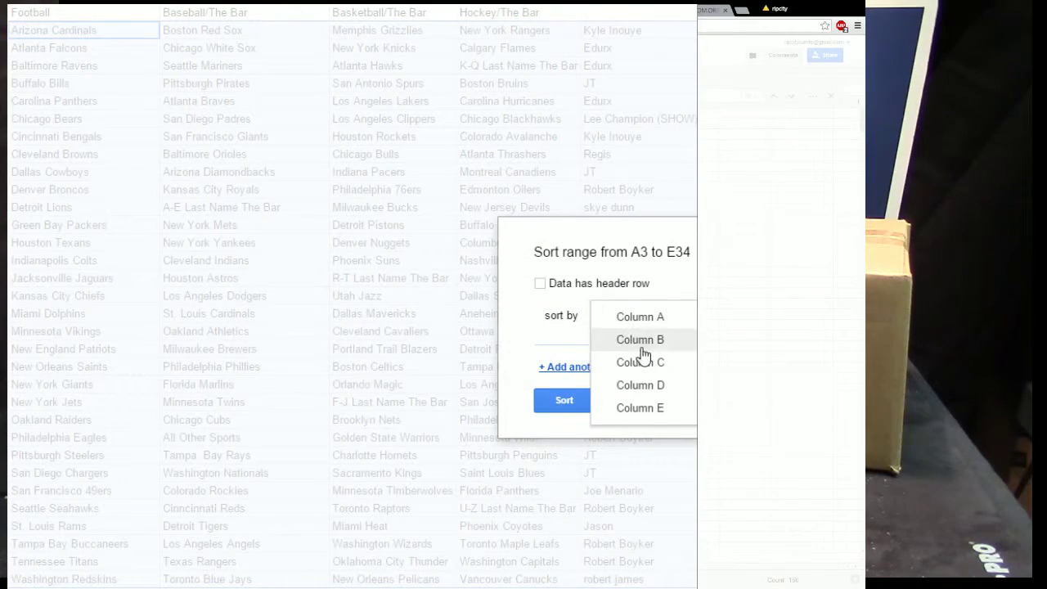
pyautogui.click(651, 409)
pyautogui.click(566, 396)
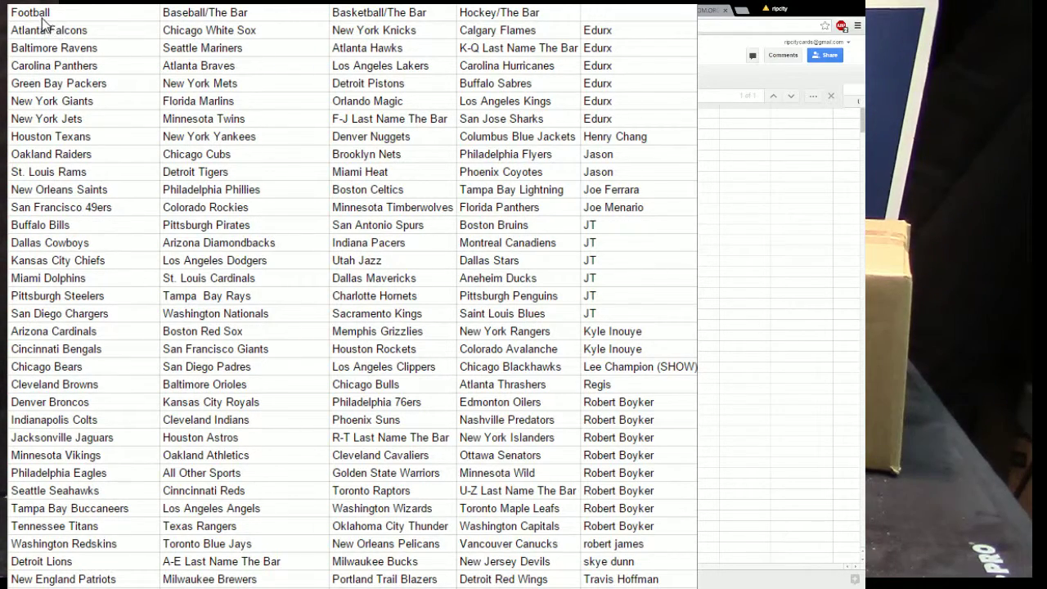
# Select the table from the header row through the last participant row and set the print destination to the office printer.
pyautogui.moveTo(39, 18); pyautogui.dragTo(654, 579)
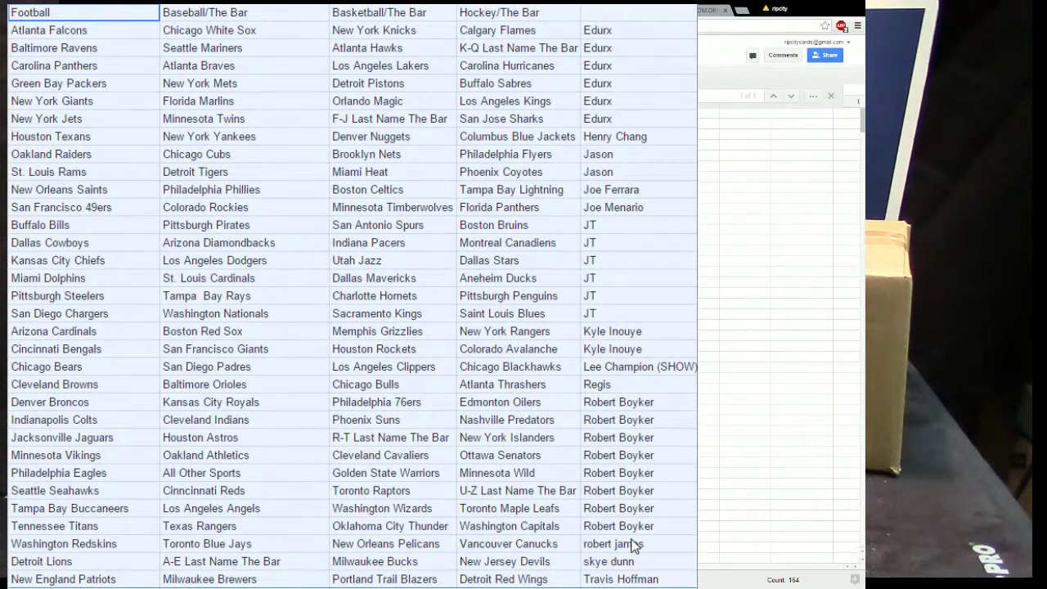
pyautogui.hotkey('ctrl', 'p')
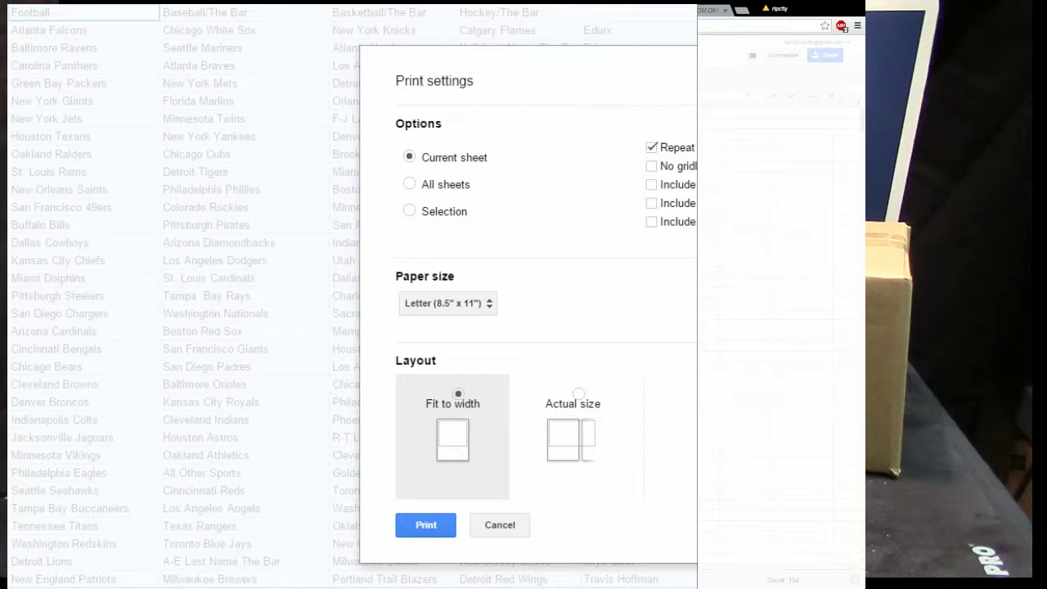
pyautogui.click(424, 526)
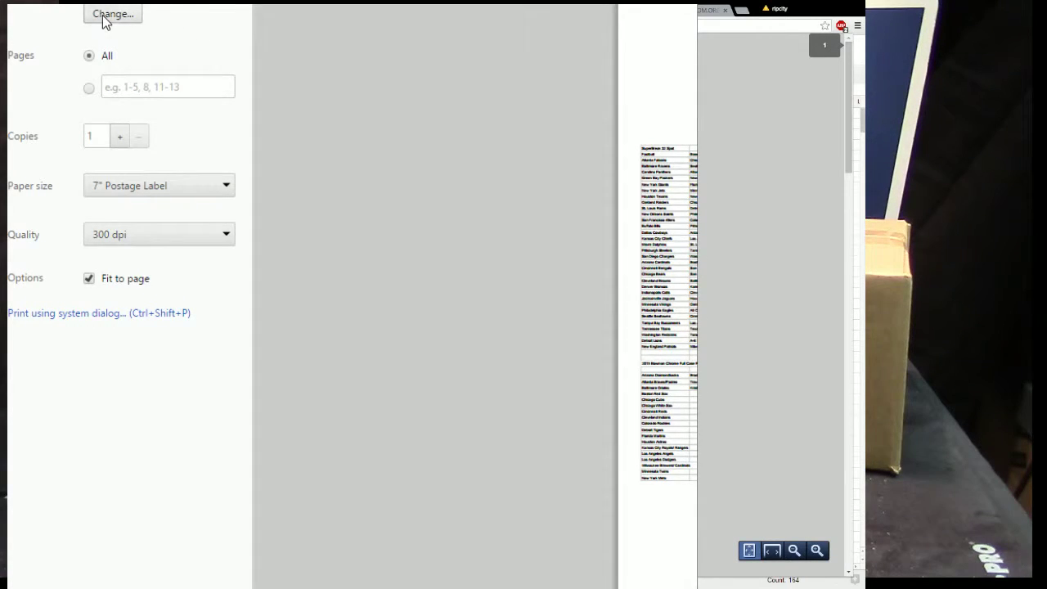
pyautogui.click(112, 15)
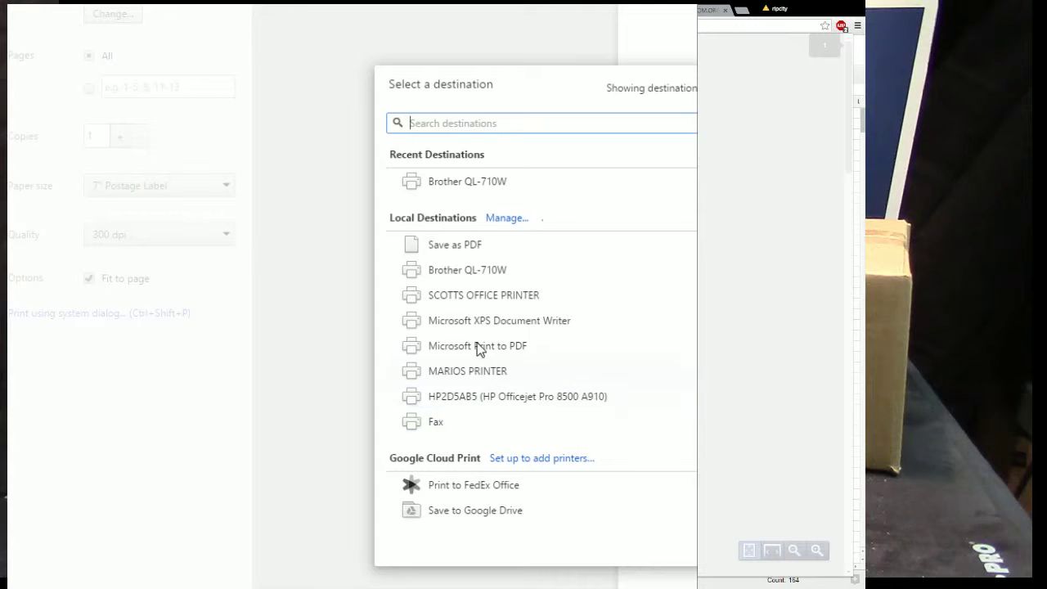
pyautogui.click(474, 294)
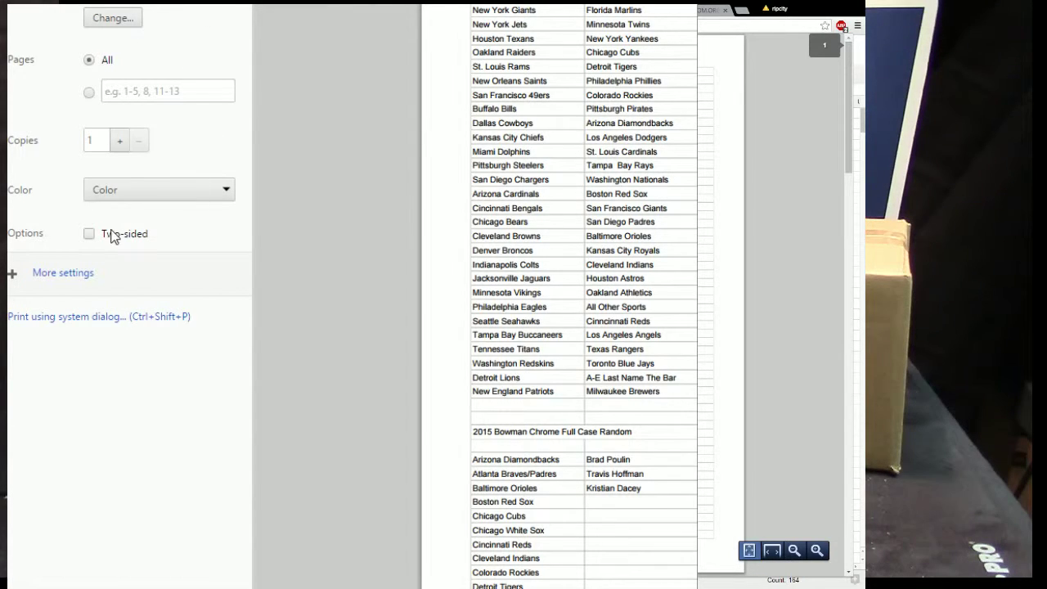
pyautogui.press('Escape')
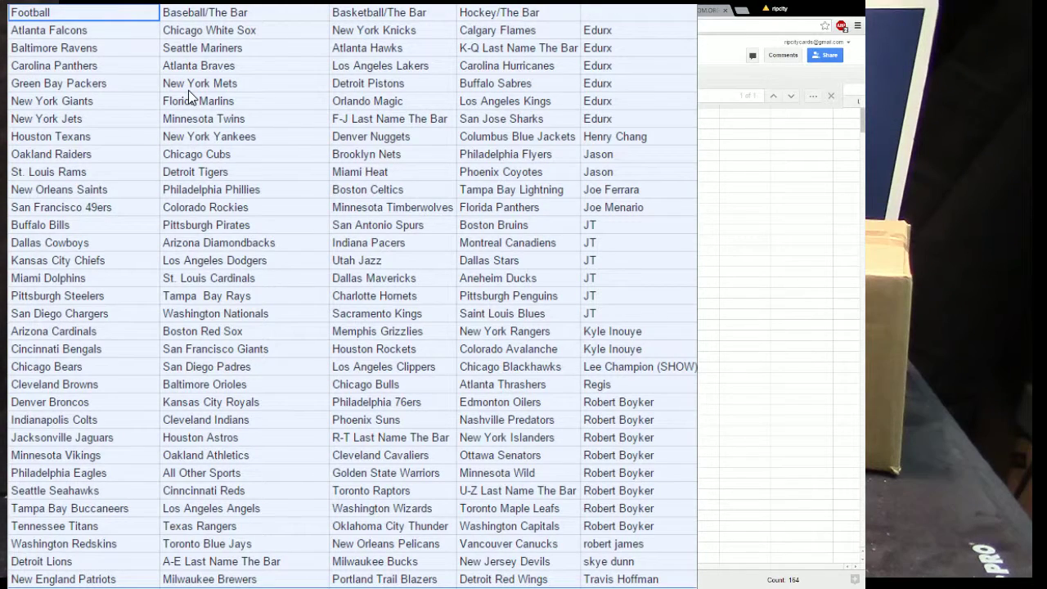
# Preview a printout of only the selected cells, fit to width on Letter paper.
pyautogui.hotkey('ctrl', 'p')
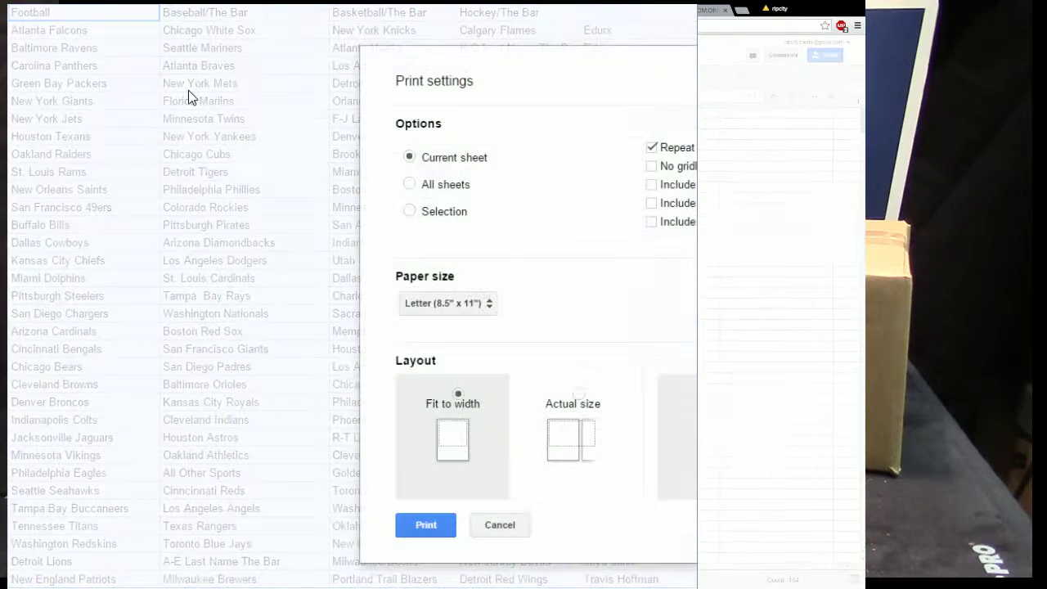
pyautogui.click(434, 214)
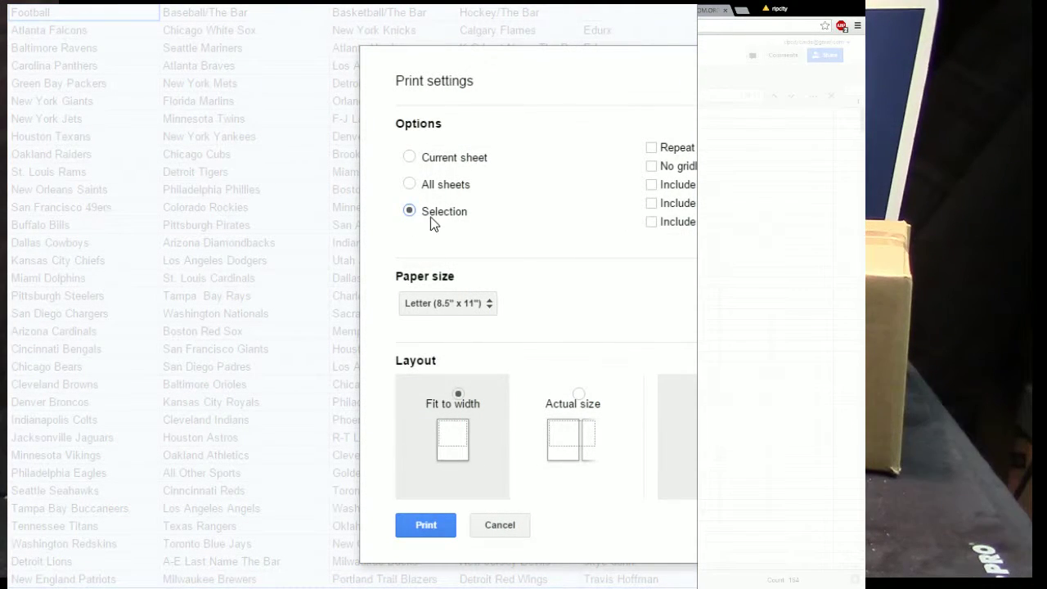
pyautogui.click(426, 525)
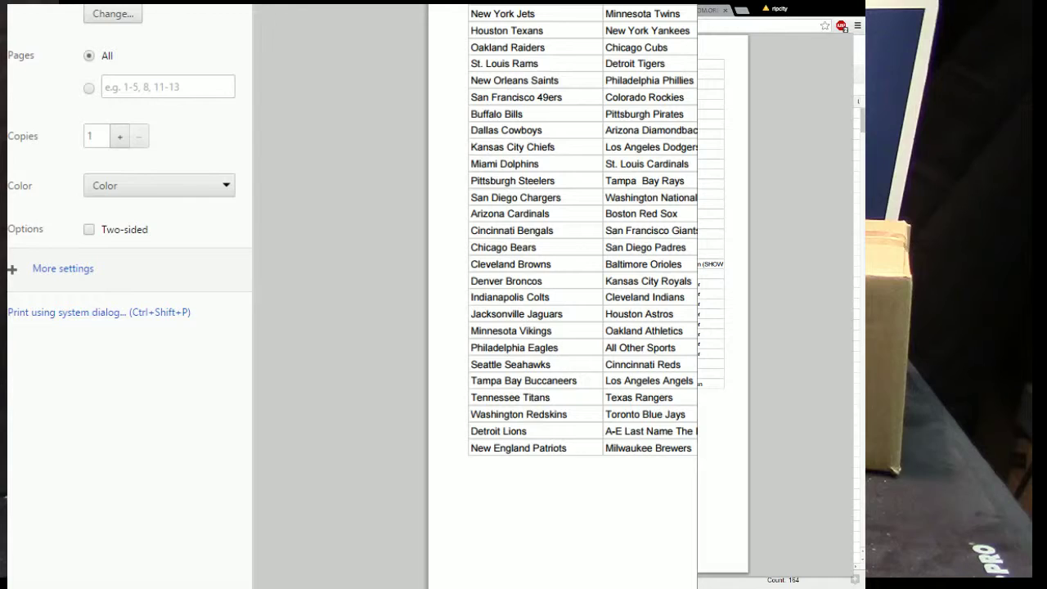
pyautogui.press('Escape')
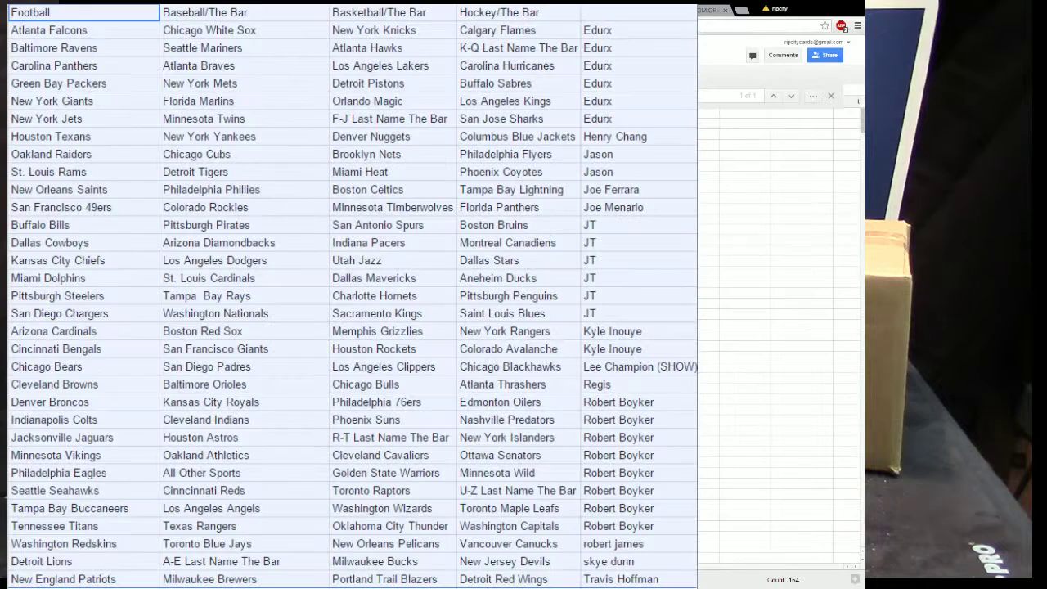
pyautogui.click(421, 399)
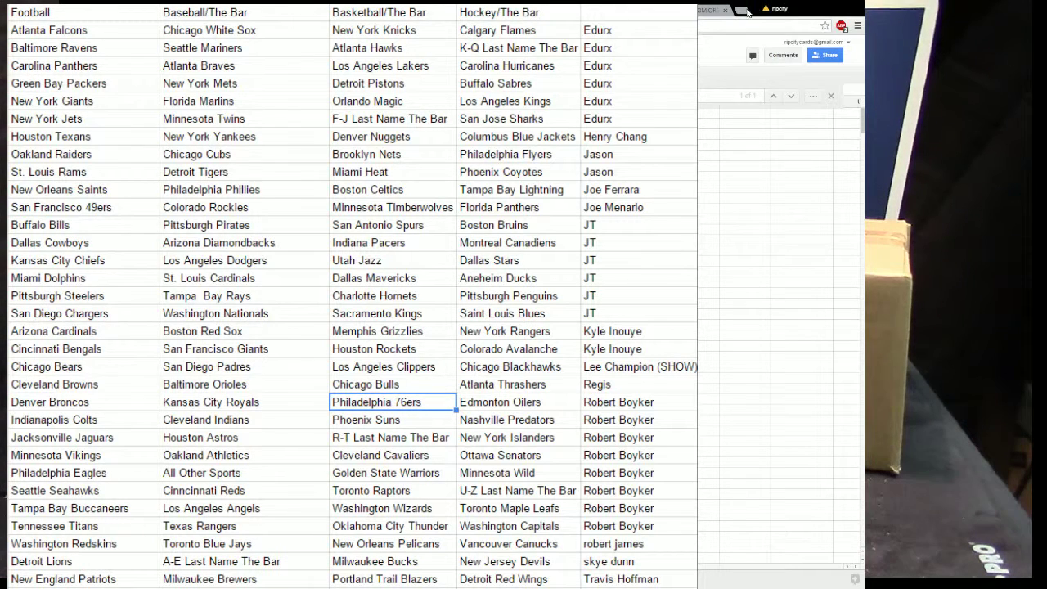
# Switch to RANDOM.ORG and open a blank List Randomizer form.
pyautogui.hotkey('ctrl', 'Tab')
pyautogui.scroll(3, 385, 24)
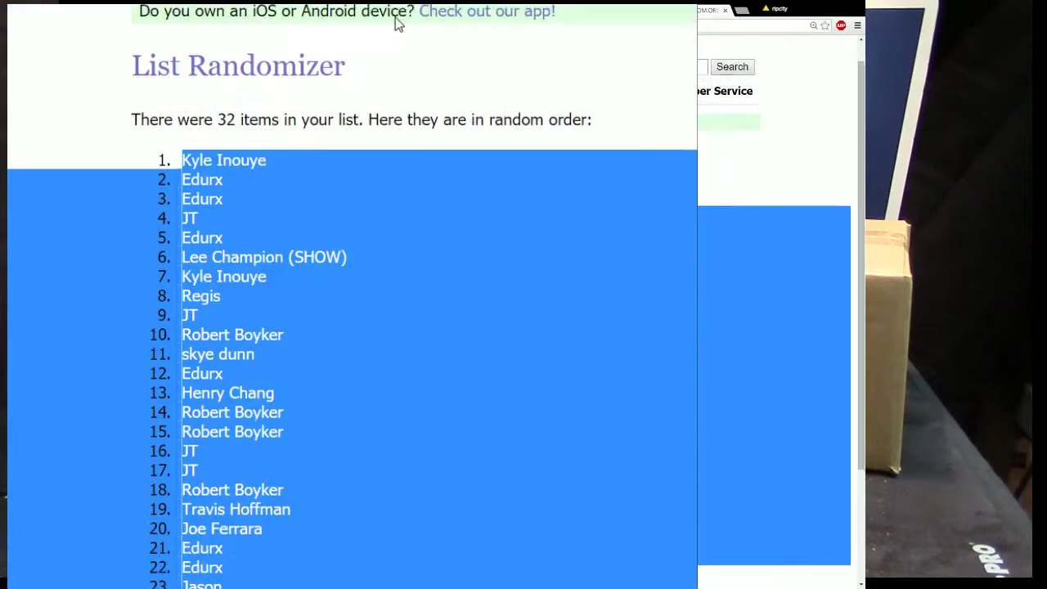
pyautogui.moveTo(395, 17)
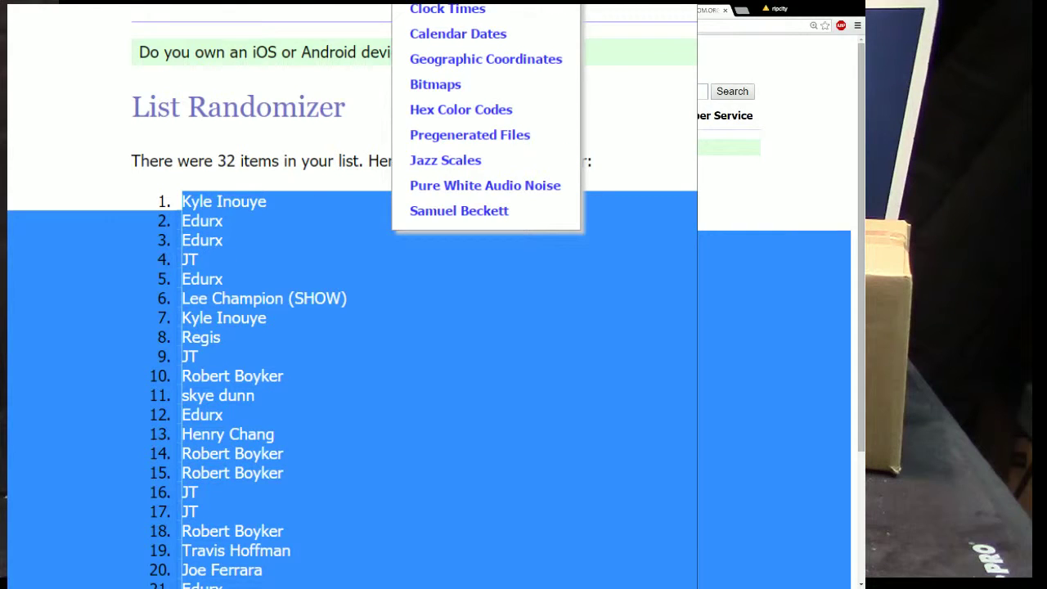
pyautogui.hotkey('ctrl', 'Tab')
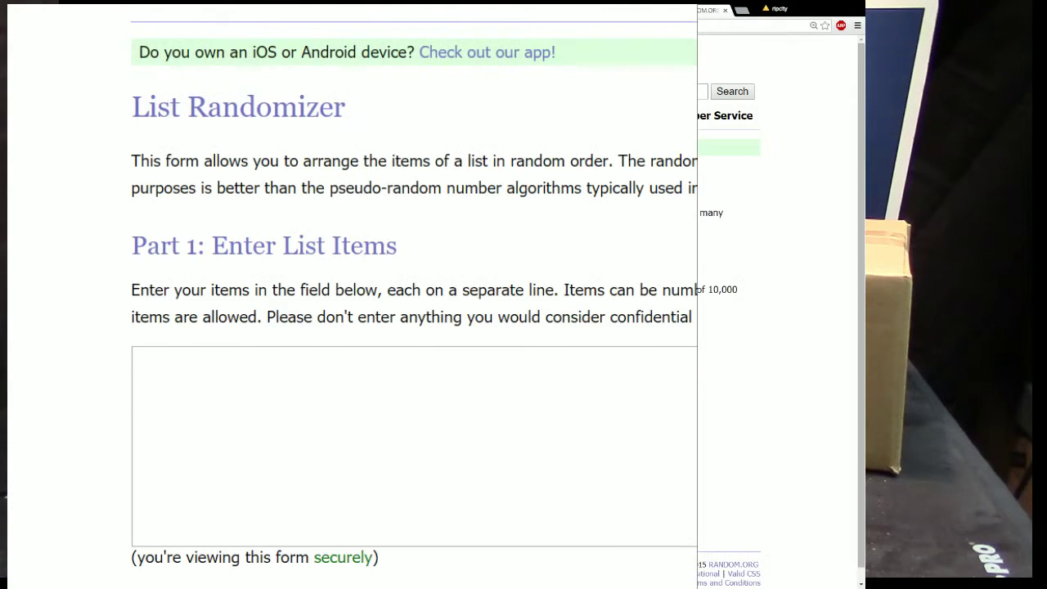
# Copy the football teams in A3:A34 of the spreadsheet and paste them into the List Randomizer's item list.
pyautogui.hotkey('ctrl', 'Tab')
pyautogui.moveTo(95, 32); pyautogui.dragTo(106, 579)
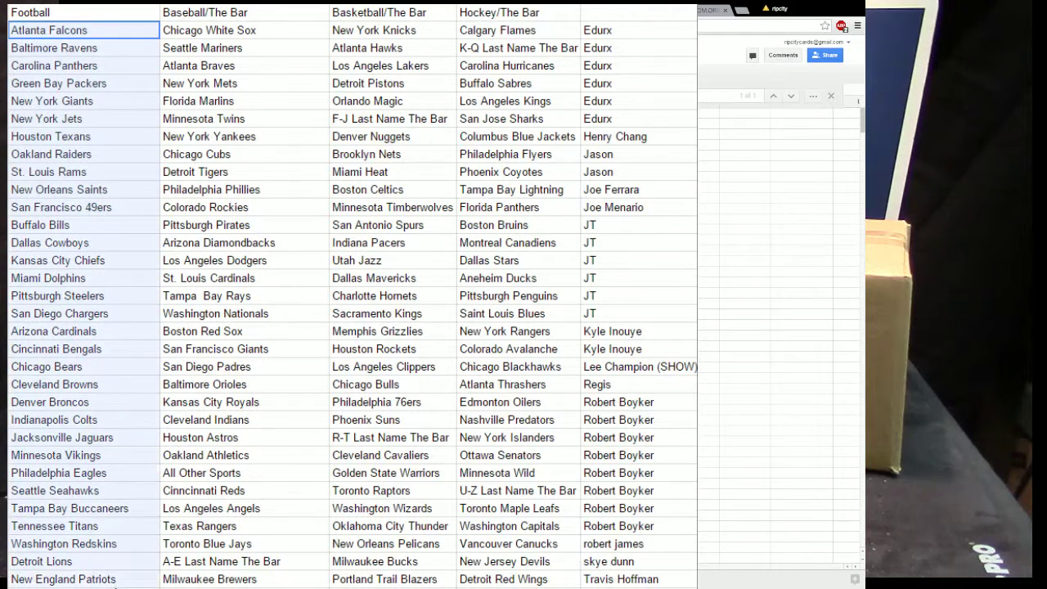
pyautogui.rightClick(84, 277)
pyautogui.click(125, 318)
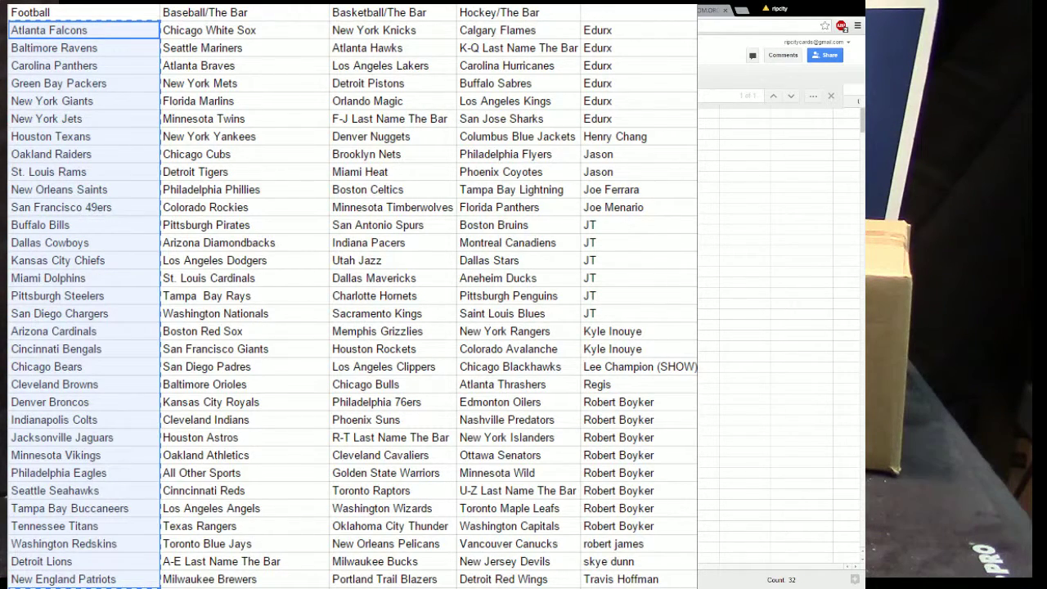
pyautogui.click(703, 9)
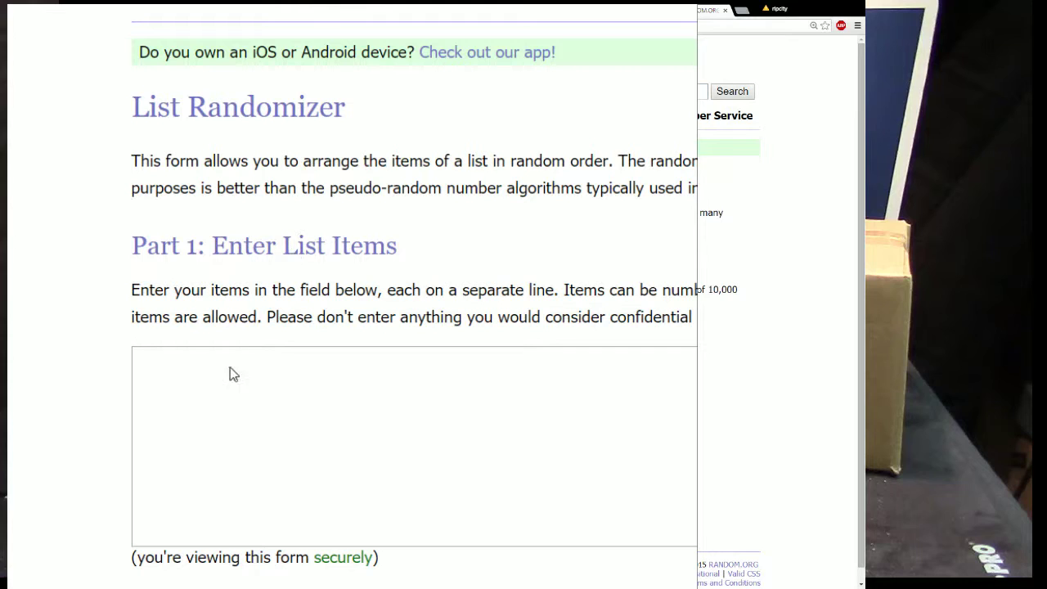
pyautogui.click(276, 477)
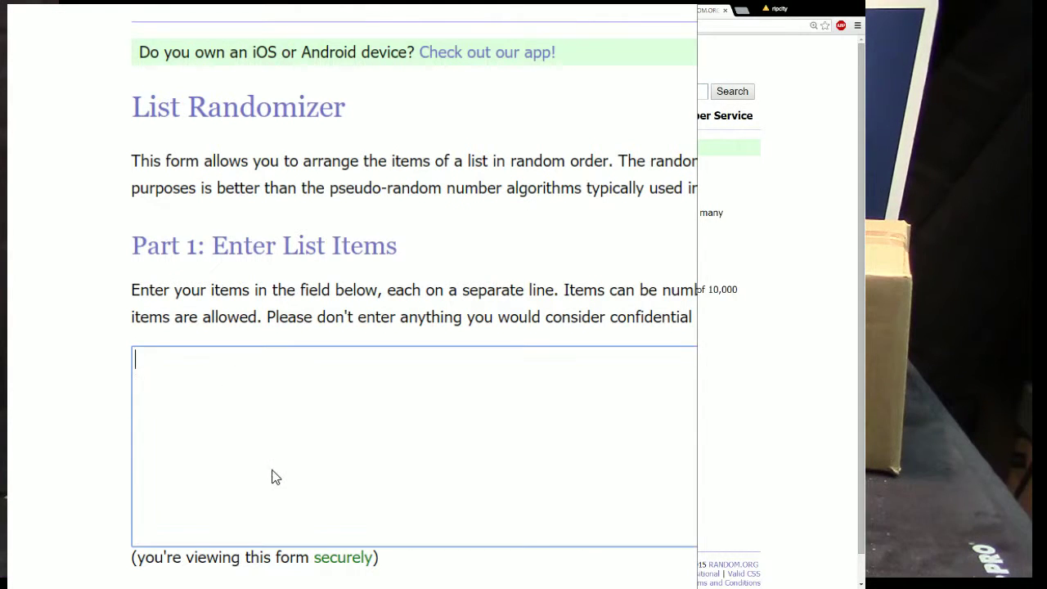
pyautogui.hotkey('ctrl', 'v')
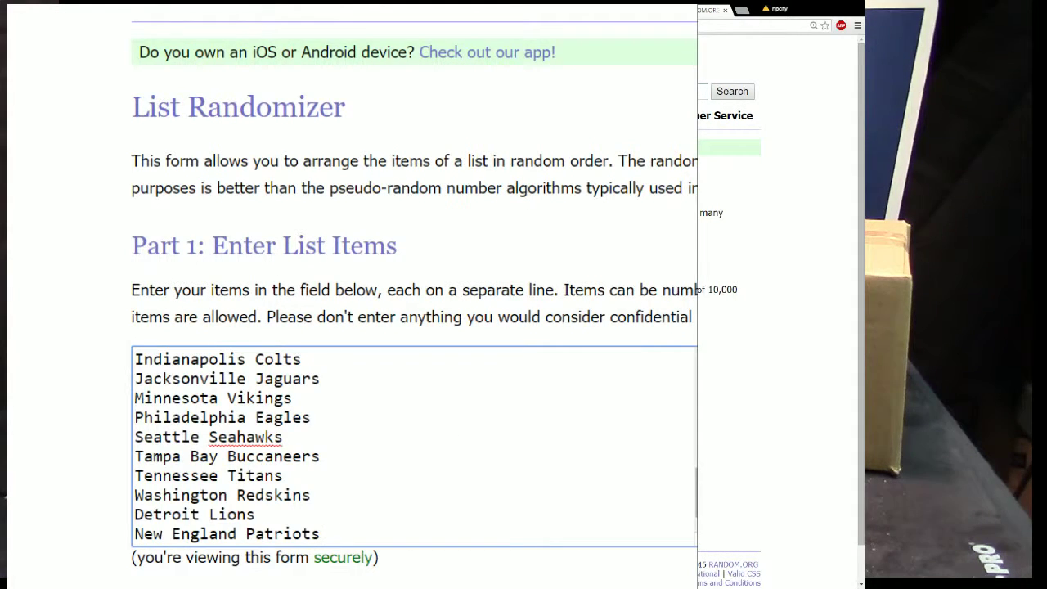
# Randomize the football team list and rerun the randomization on the same items.
pyautogui.press('Tab')
pyautogui.press('Return')
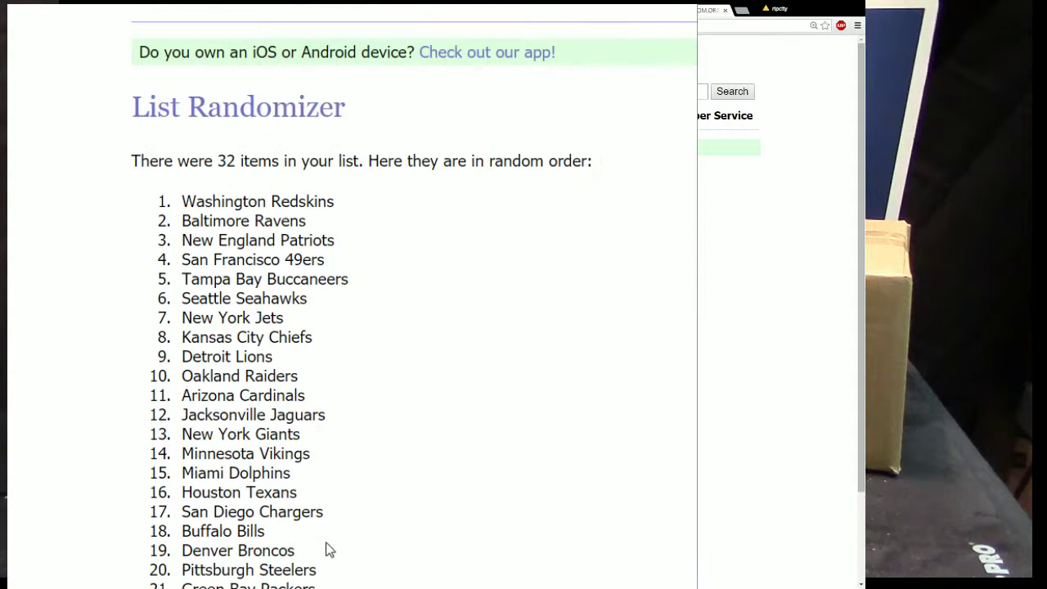
pyautogui.scroll(-3, 367, 520)
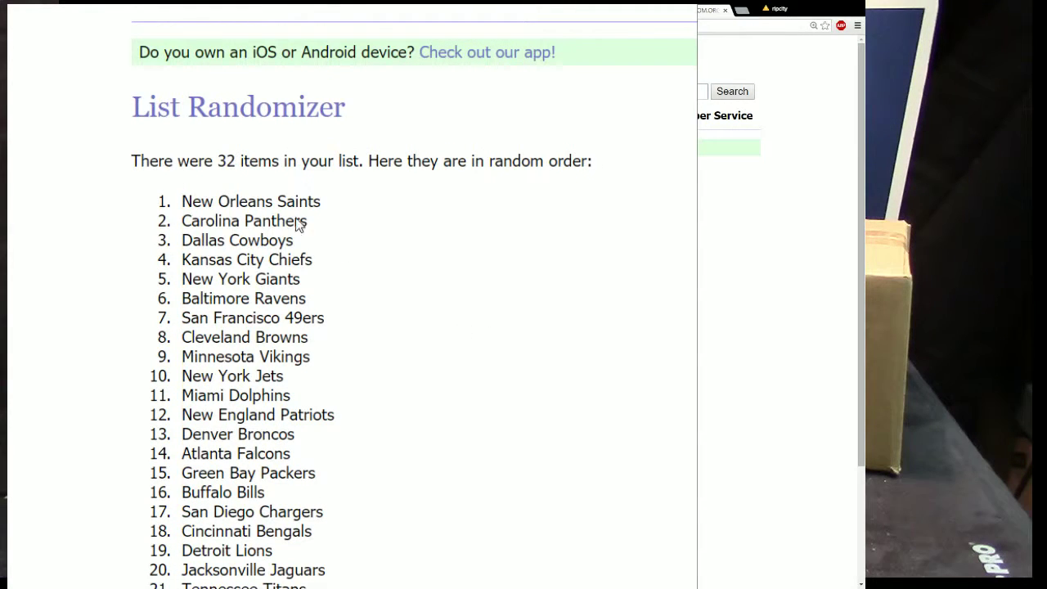
# Select and copy all 32 football team names in the randomized list.
pyautogui.click(174, 199)
pyautogui.keyDown('shift'); pyautogui.click(374, 566); pyautogui.keyUp('shift')
pyautogui.hotkey('shift', 'Down')
pyautogui.hotkey('shift', 'Down')
pyautogui.hotkey('shift', 'Down')
pyautogui.hotkey('shift', 'Down')
pyautogui.hotkey('shift', 'Down')
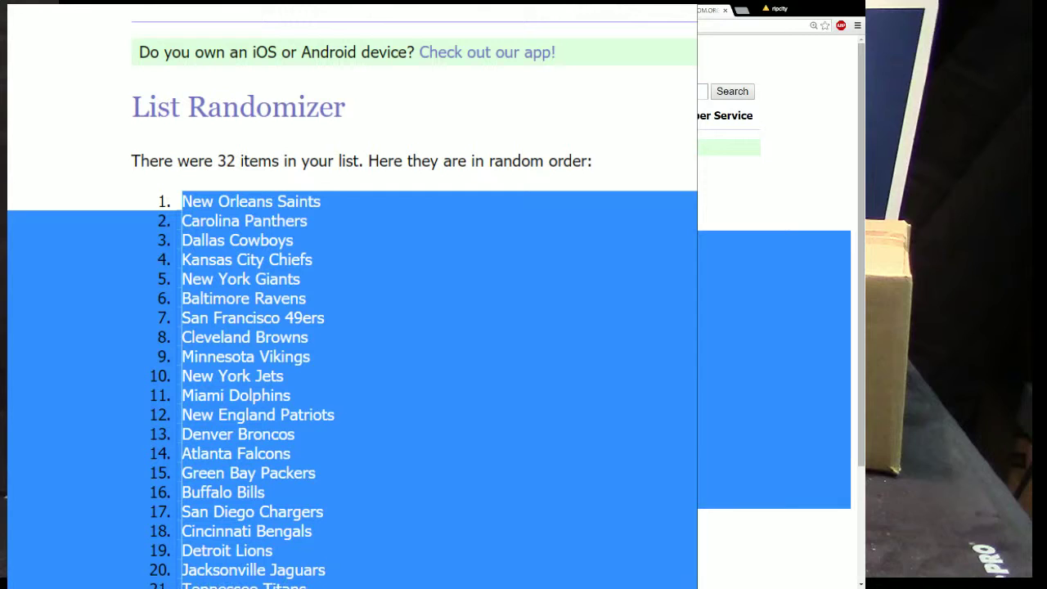
pyautogui.hotkey('shift', 'Down')
pyautogui.hotkey('shift', 'Down')
pyautogui.hotkey('shift', 'Down')
pyautogui.hotkey('shift', 'Down')
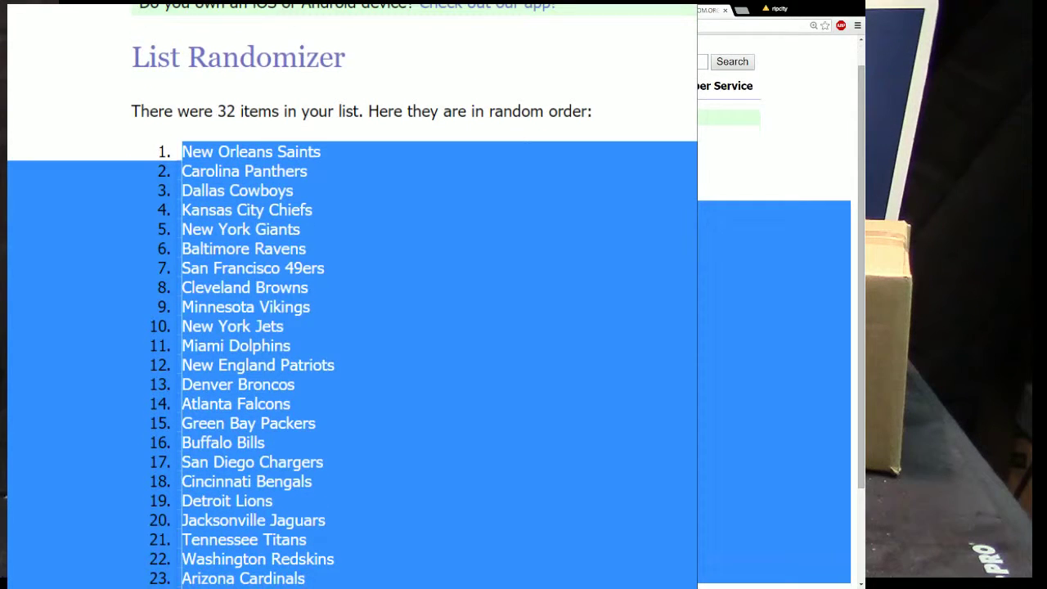
pyautogui.hotkey('shift', 'Up')
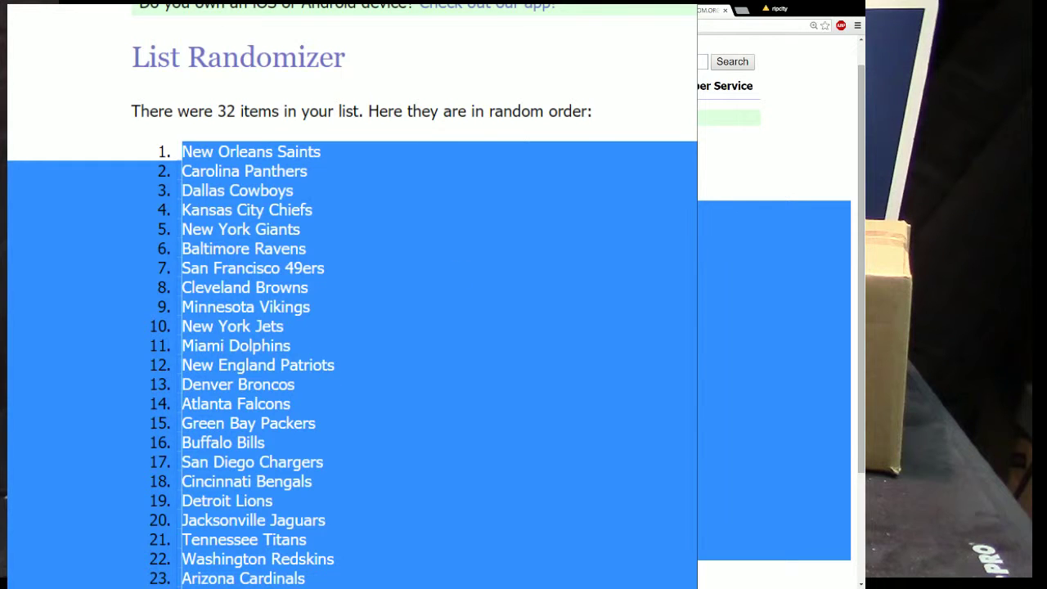
# Switch to the Google Sheets spreadsheet and paste the randomized football teams over A3:A34.
pyautogui.hotkey('ctrl', 'Tab')
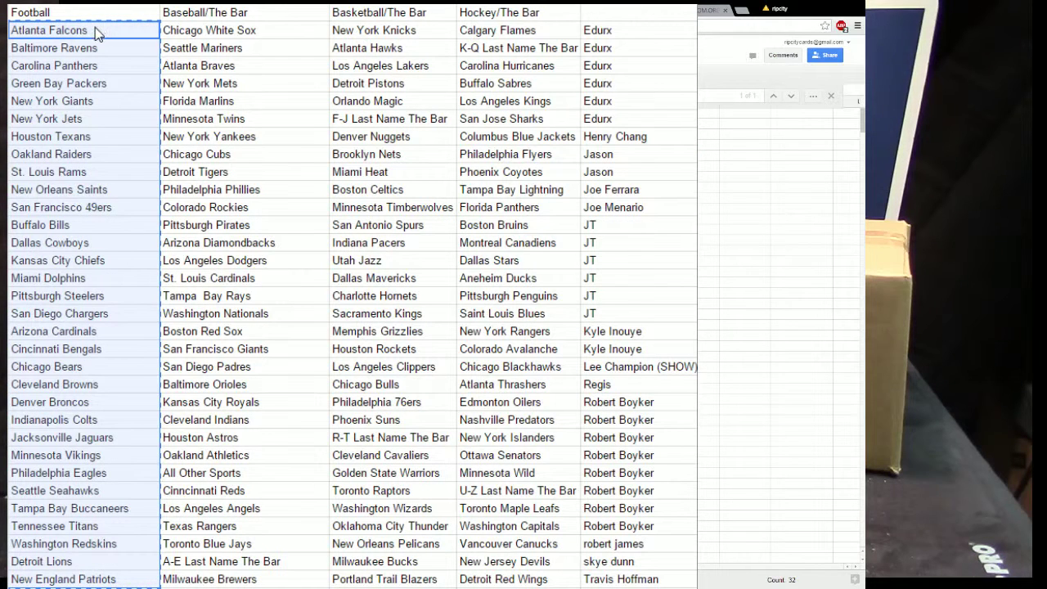
pyautogui.rightClick(99, 29)
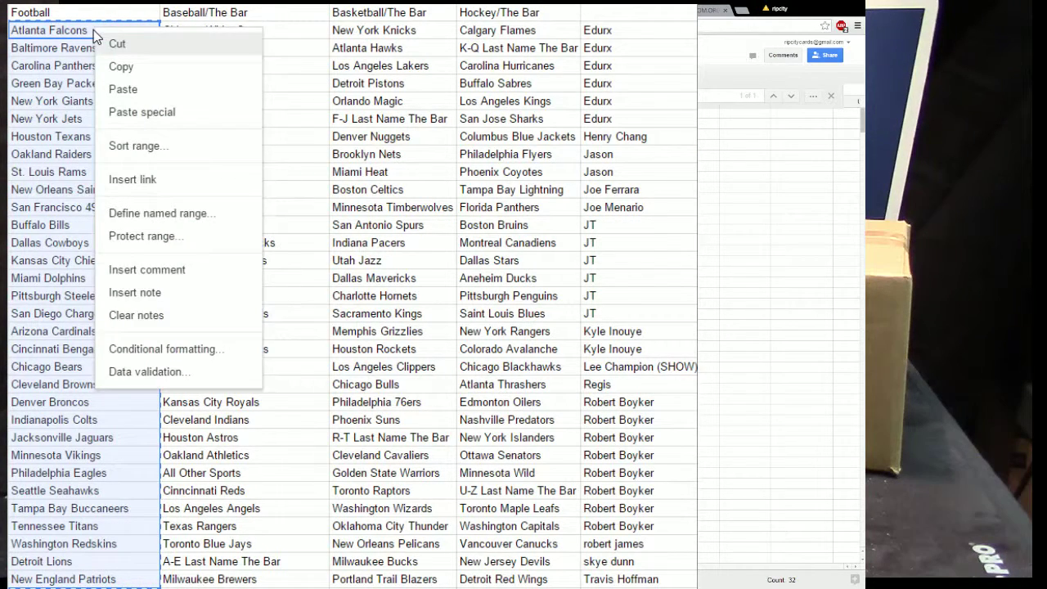
pyautogui.click(123, 89)
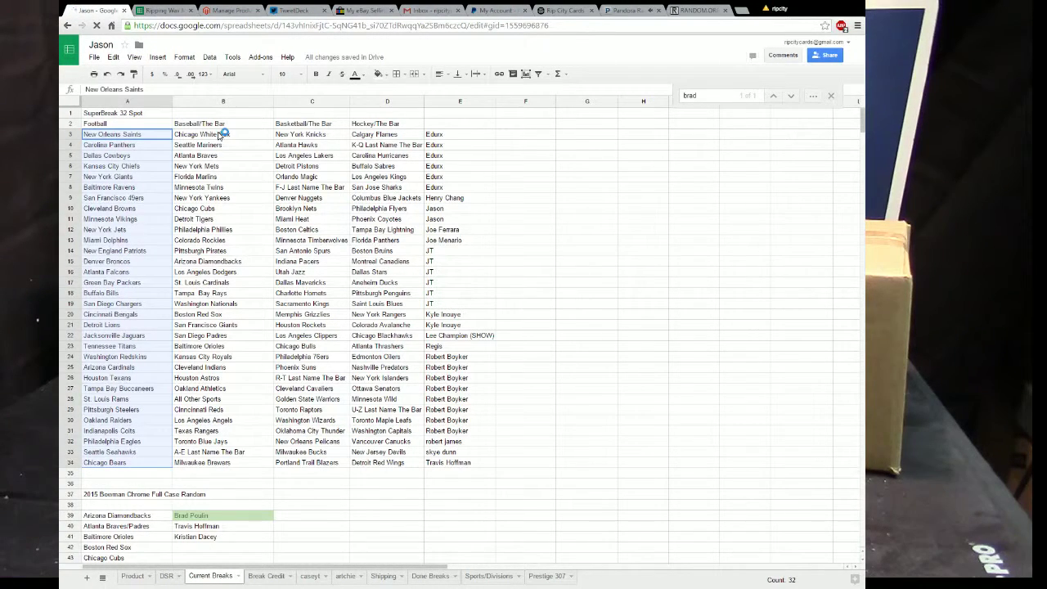
# Return to RANDOM.ORG and open a blank List Randomizer form for the baseball teams.
pyautogui.click(218, 133)
pyautogui.click(689, 10)
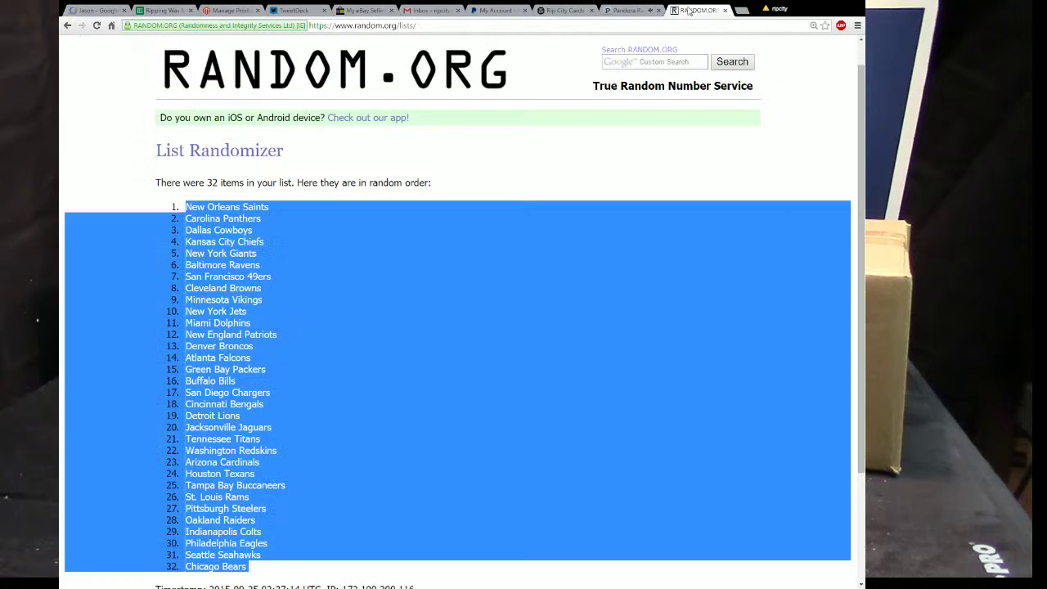
pyautogui.scroll(1, 288, 168)
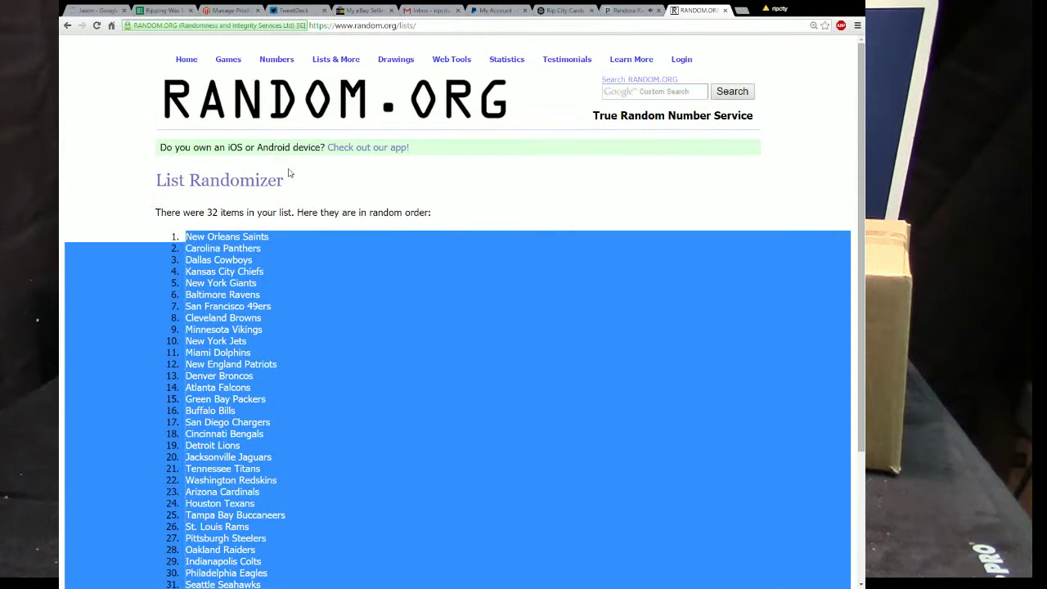
pyautogui.click(327, 76)
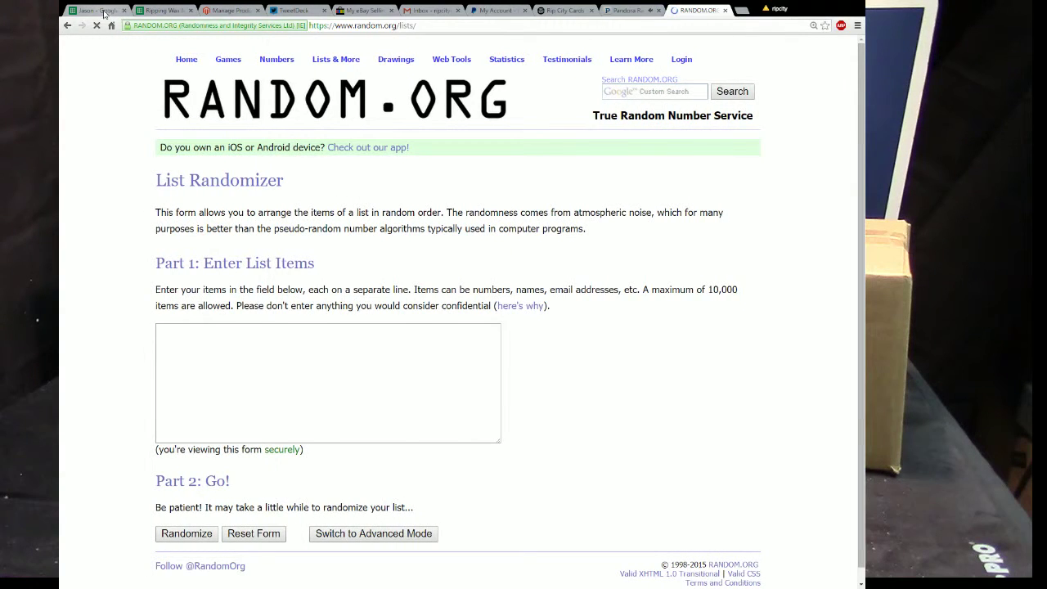
# Copy the baseball teams in B3:B34 of the spreadsheet and paste them into the List Randomizer's item list.
pyautogui.click(106, 11)
pyautogui.moveTo(222, 135); pyautogui.dragTo(233, 463)
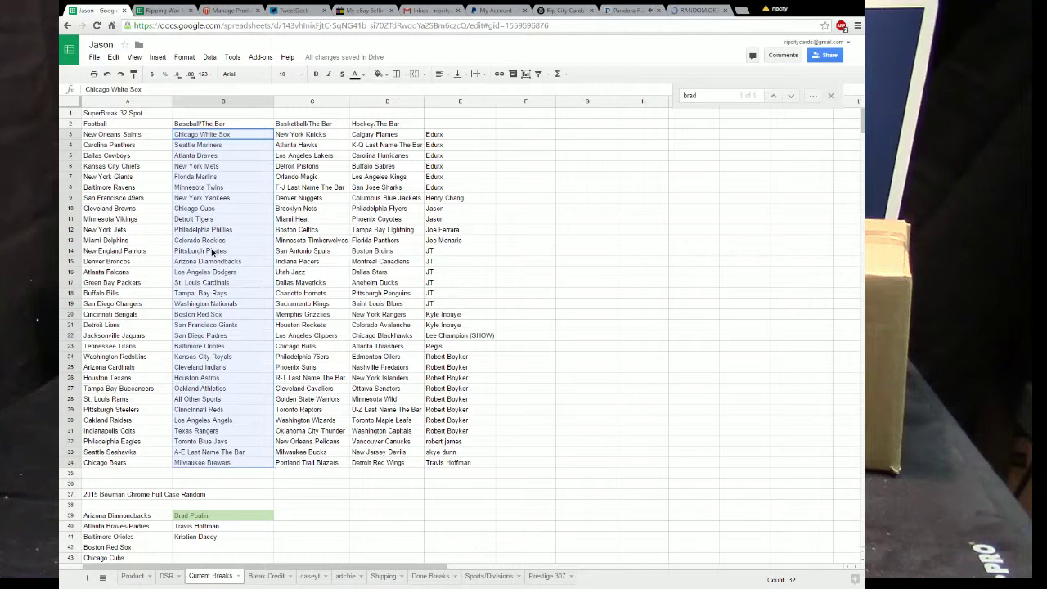
pyautogui.rightClick(211, 252)
pyautogui.click(232, 274)
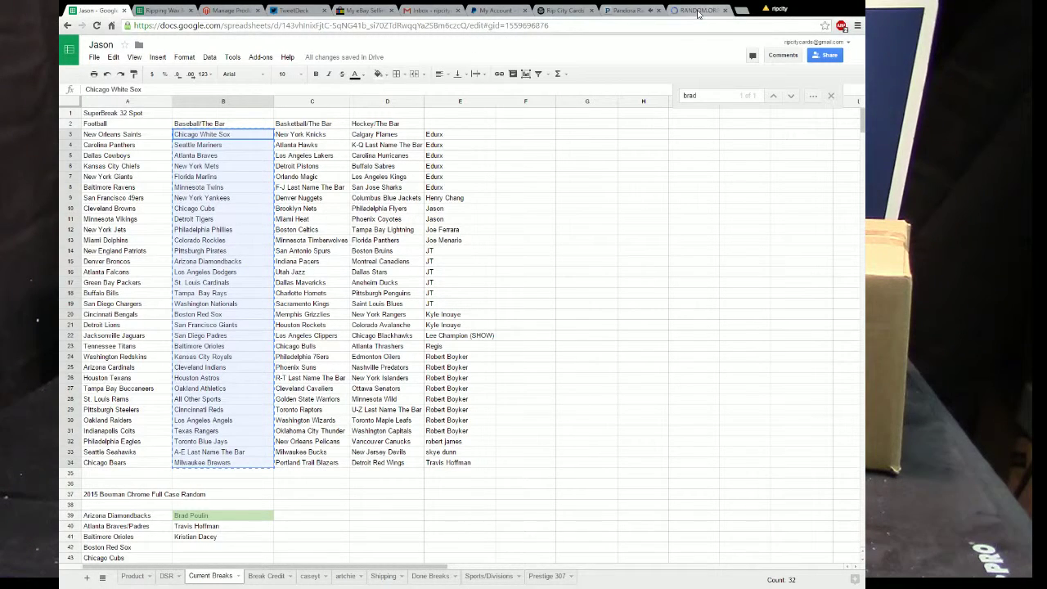
pyautogui.click(697, 11)
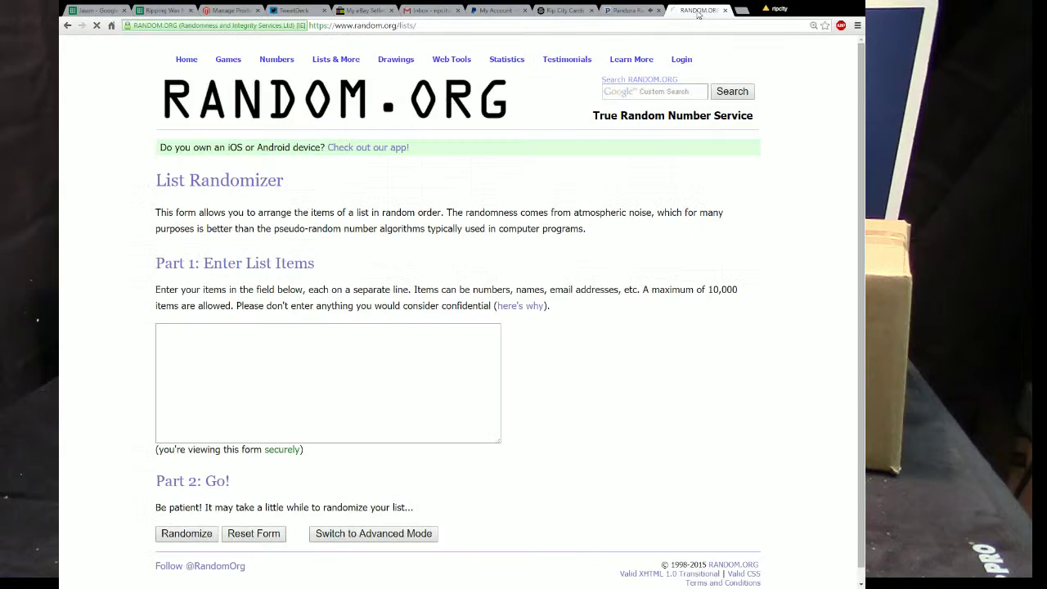
pyautogui.click(178, 337)
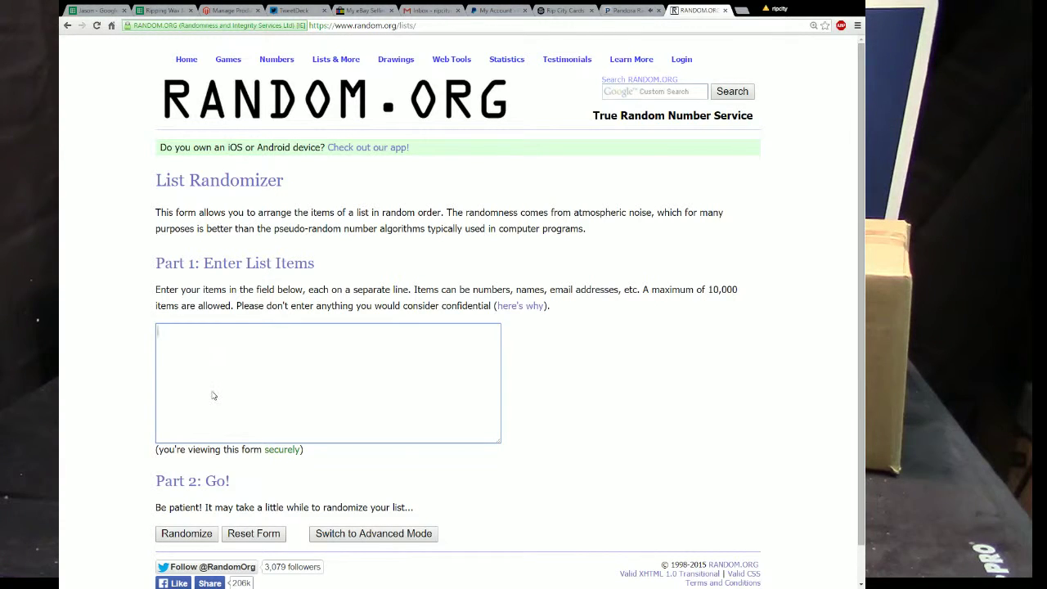
pyautogui.hotkey('ctrl', 'v')
# Randomize the baseball team list and rerun the randomization on the same items.
pyautogui.click(184, 534)
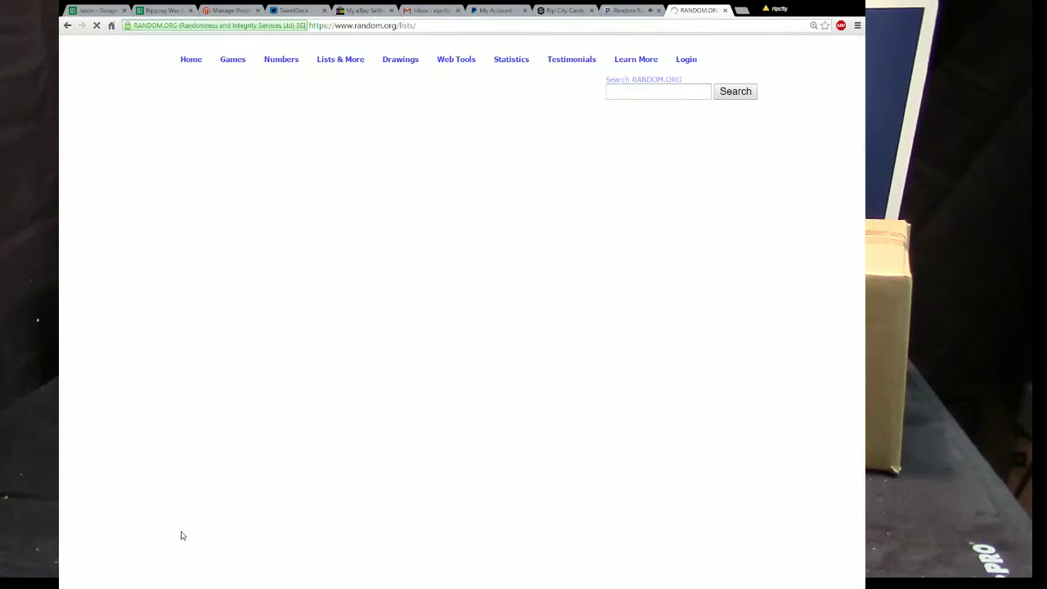
pyautogui.scroll(-2, 229, 427)
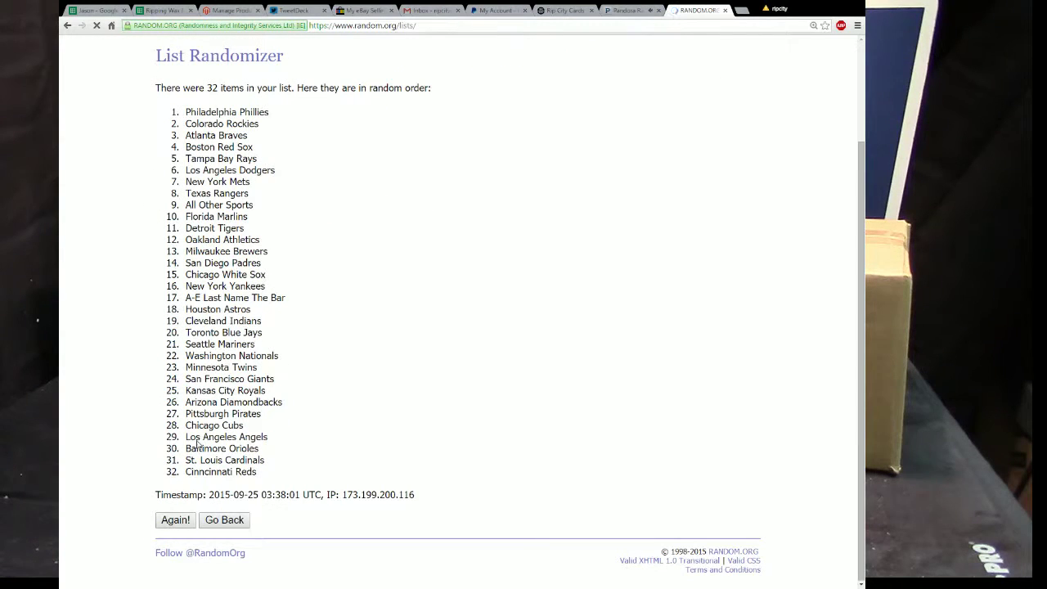
pyautogui.click(176, 521)
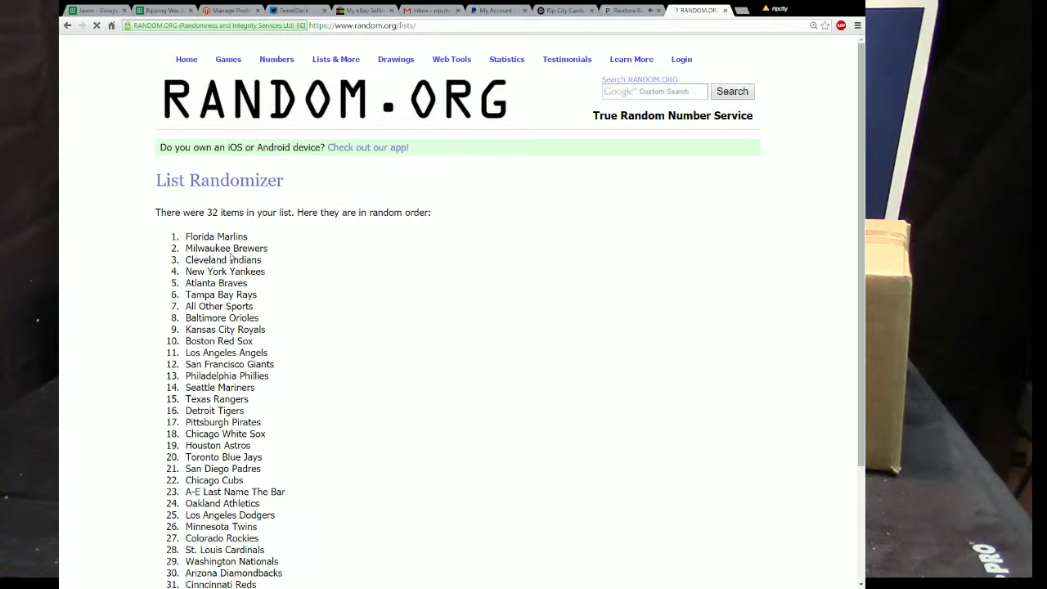
# Copy the full randomized baseball list and paste it over B3:B34 in the spreadsheet.
pyautogui.moveTo(186, 238); pyautogui.dragTo(290, 538)
pyautogui.moveTo(284, 489); pyautogui.dragTo(285, 490)
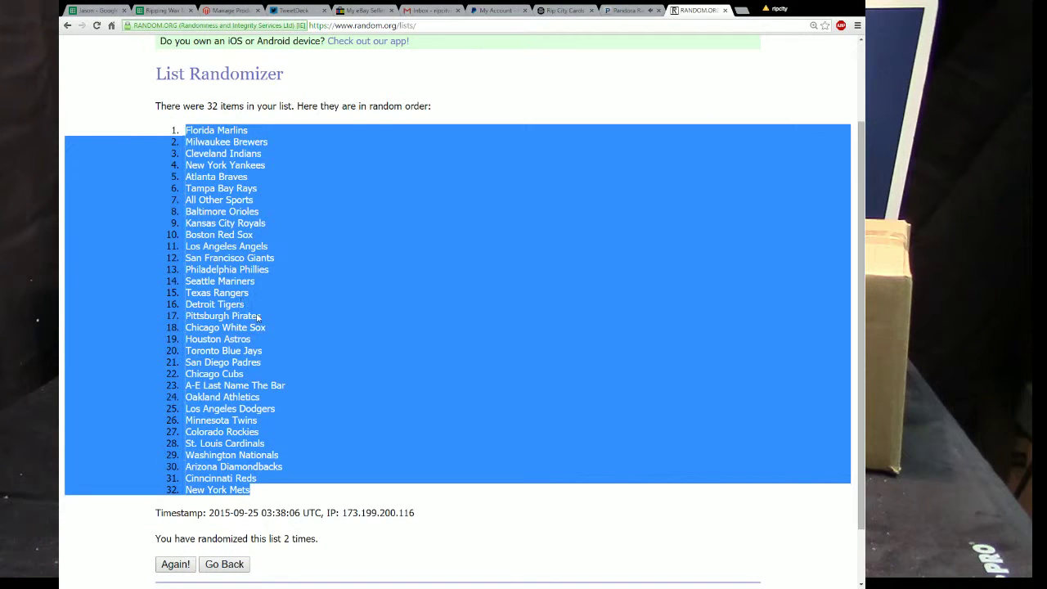
pyautogui.click(168, 9)
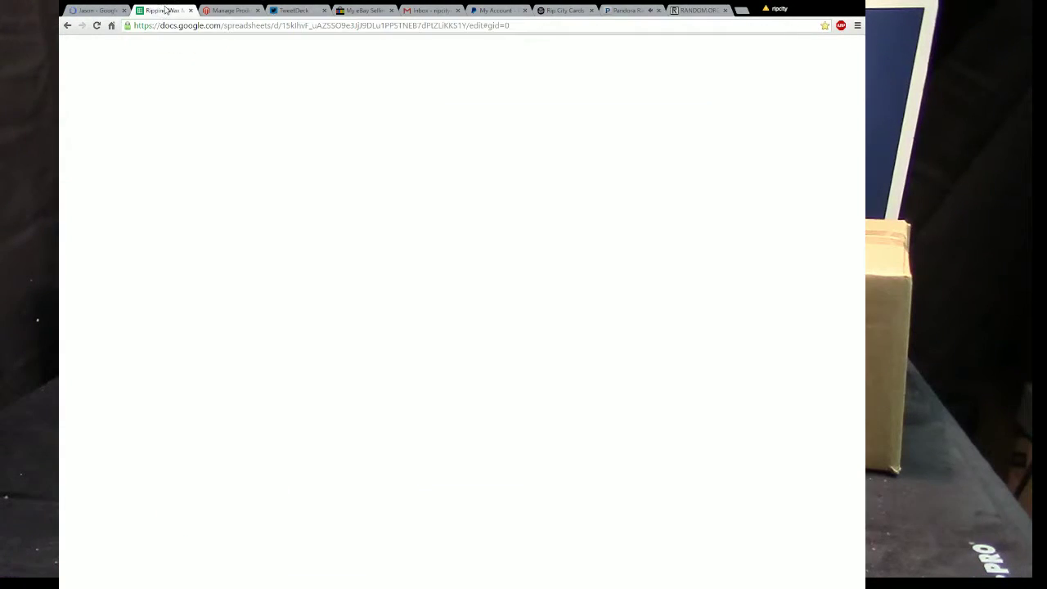
pyautogui.click(107, 11)
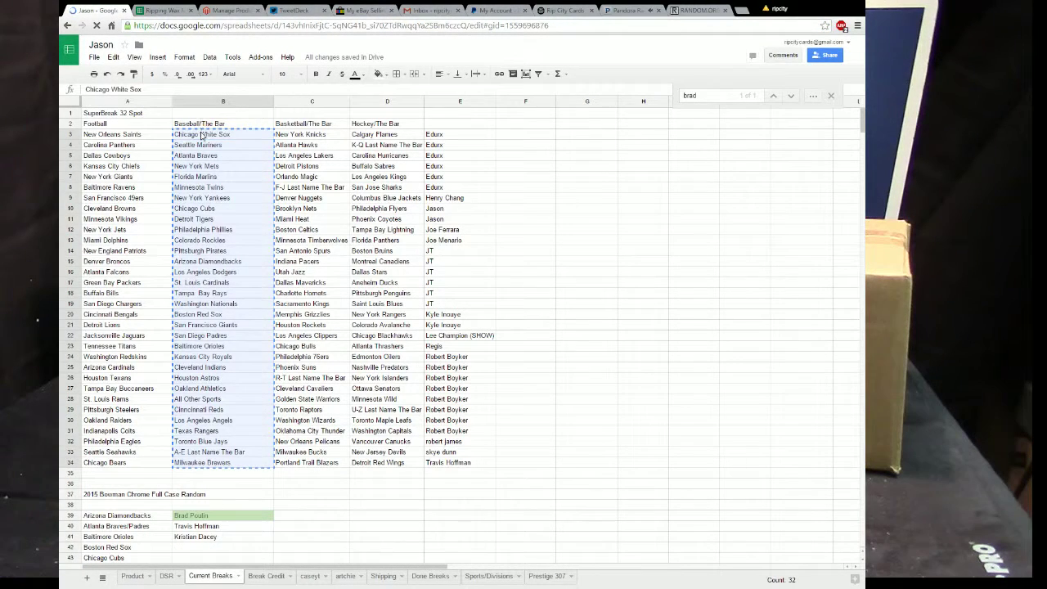
pyautogui.rightClick(202, 135)
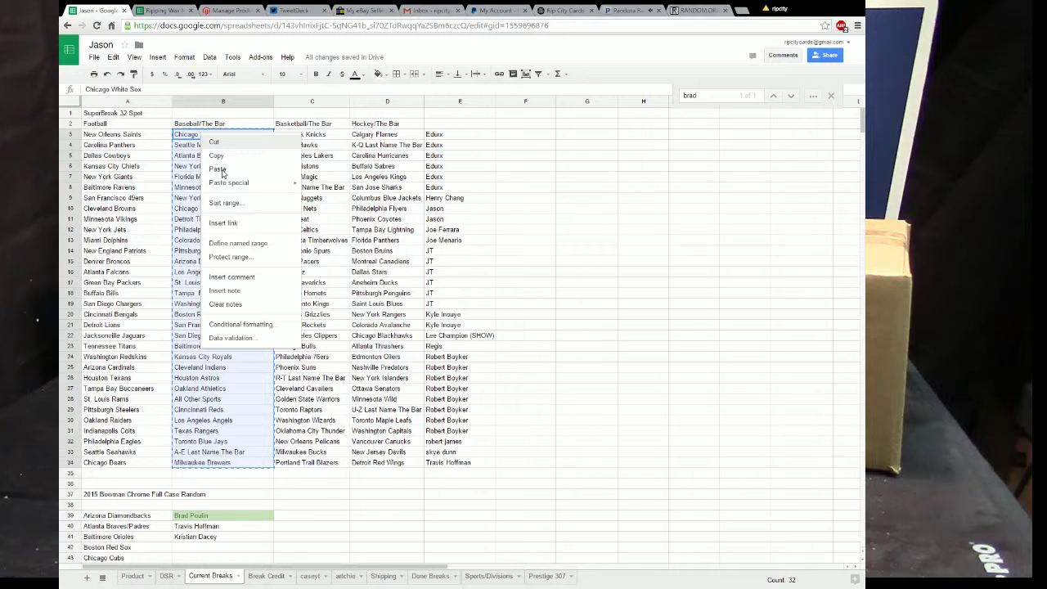
pyautogui.click(217, 169)
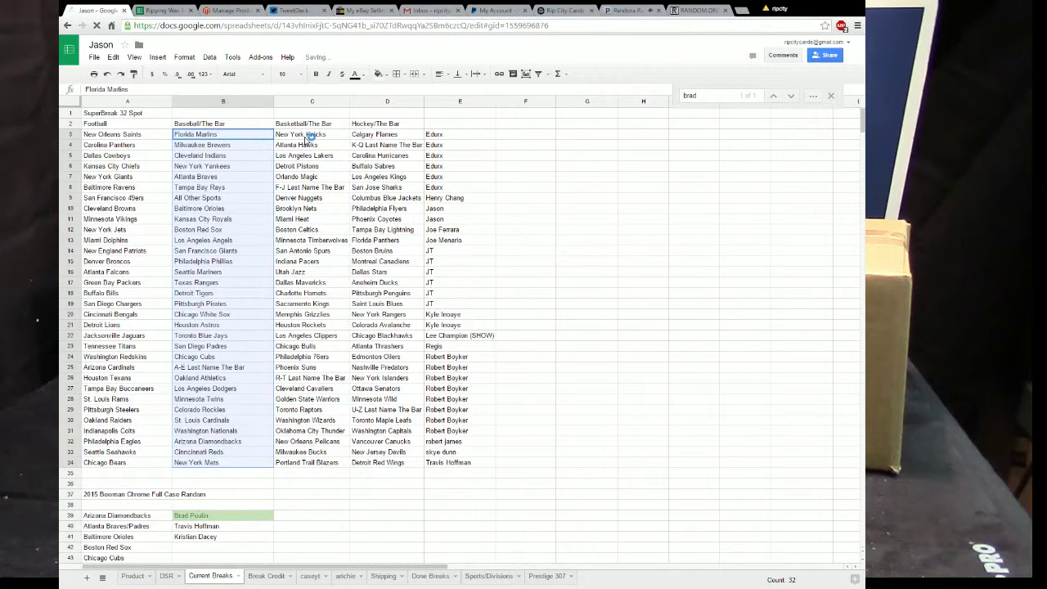
# Copy the basketball teams in C3:C34 and paste them into a new List Randomizer form on RANDOM.ORG.
pyautogui.click(306, 143)
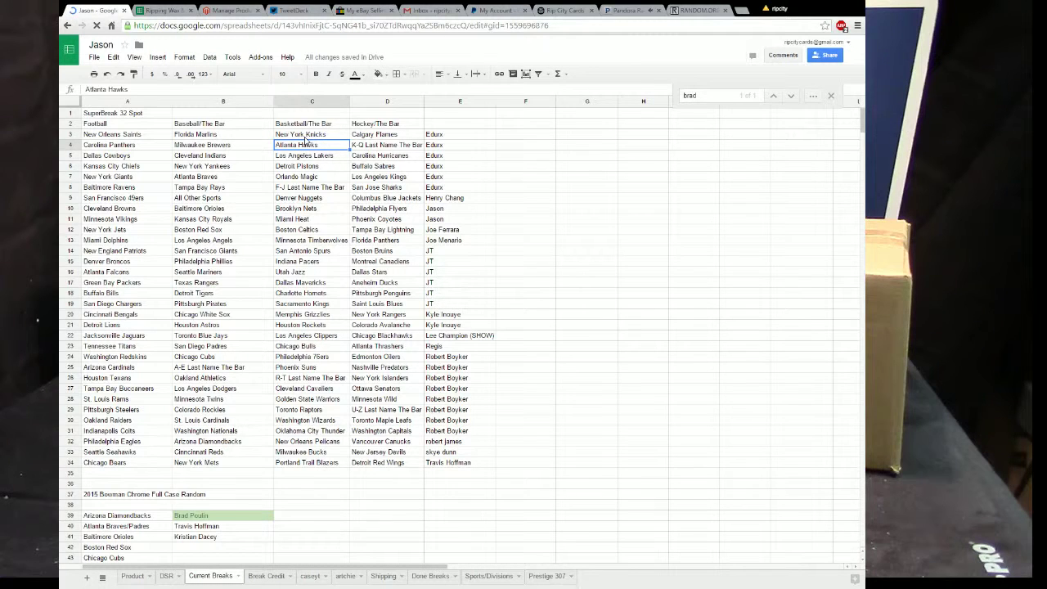
pyautogui.moveTo(304, 138); pyautogui.dragTo(305, 465)
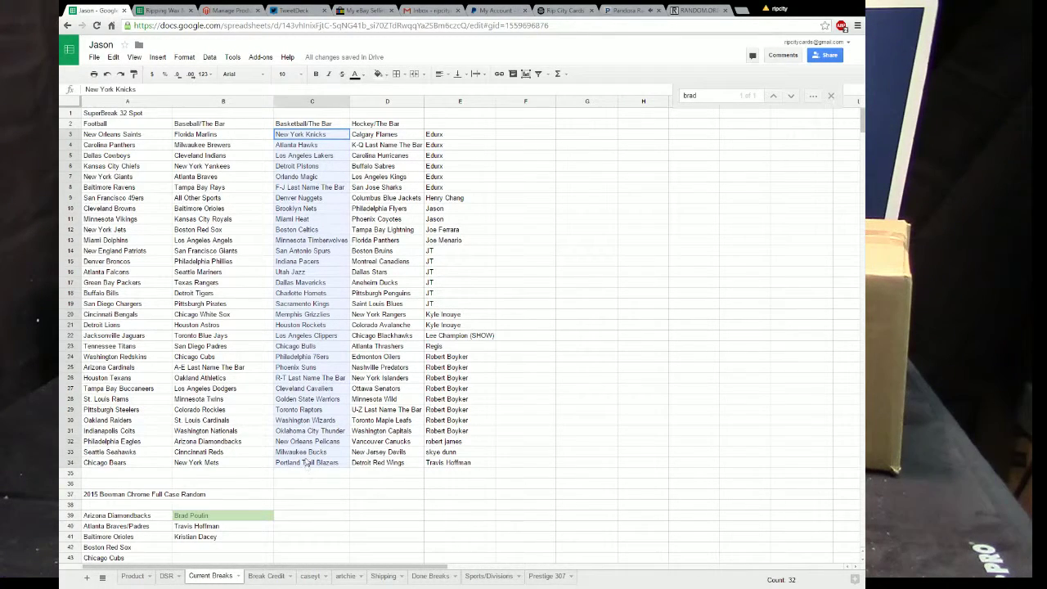
pyautogui.rightClick(330, 239)
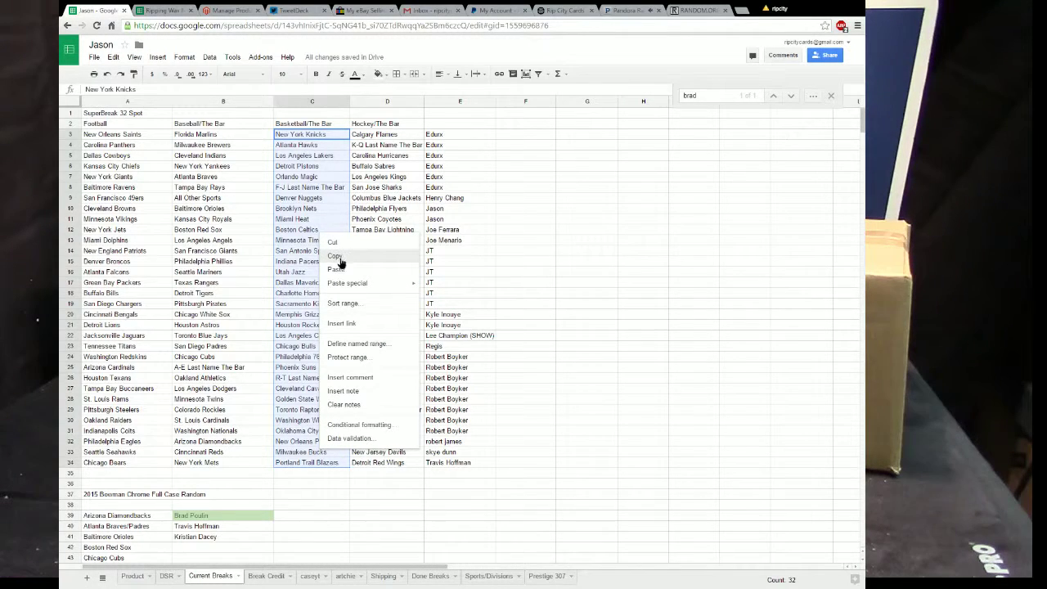
pyautogui.click(336, 256)
pyautogui.click(698, 11)
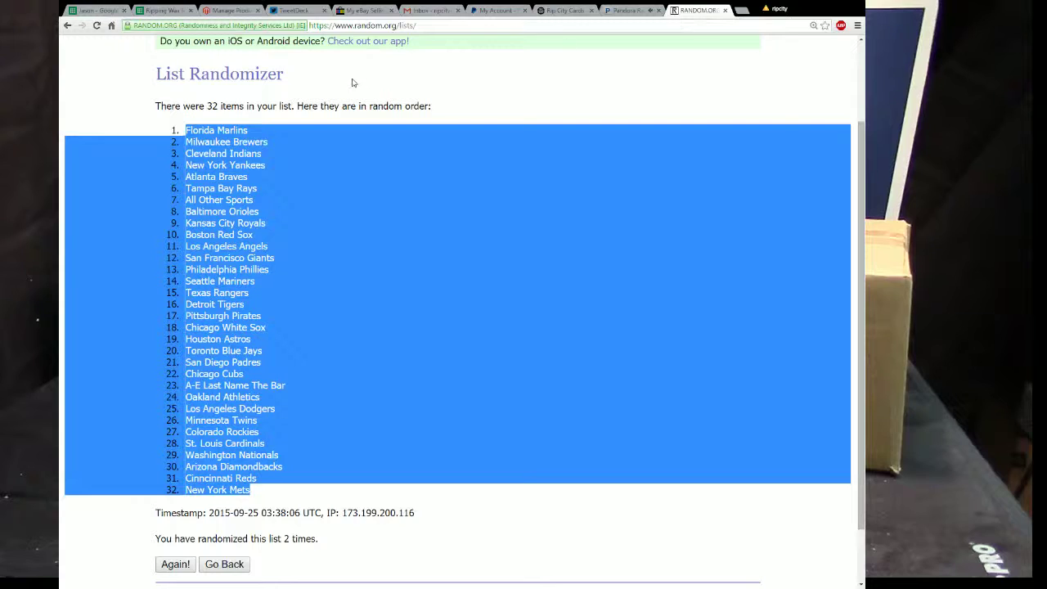
pyautogui.scroll(3, 358, 65)
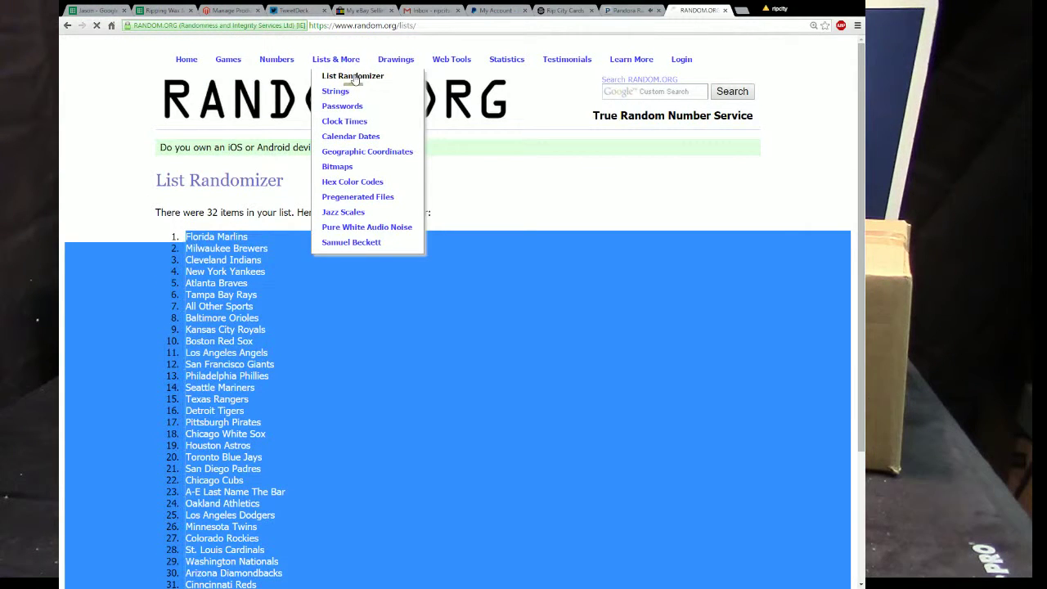
pyautogui.click(352, 76)
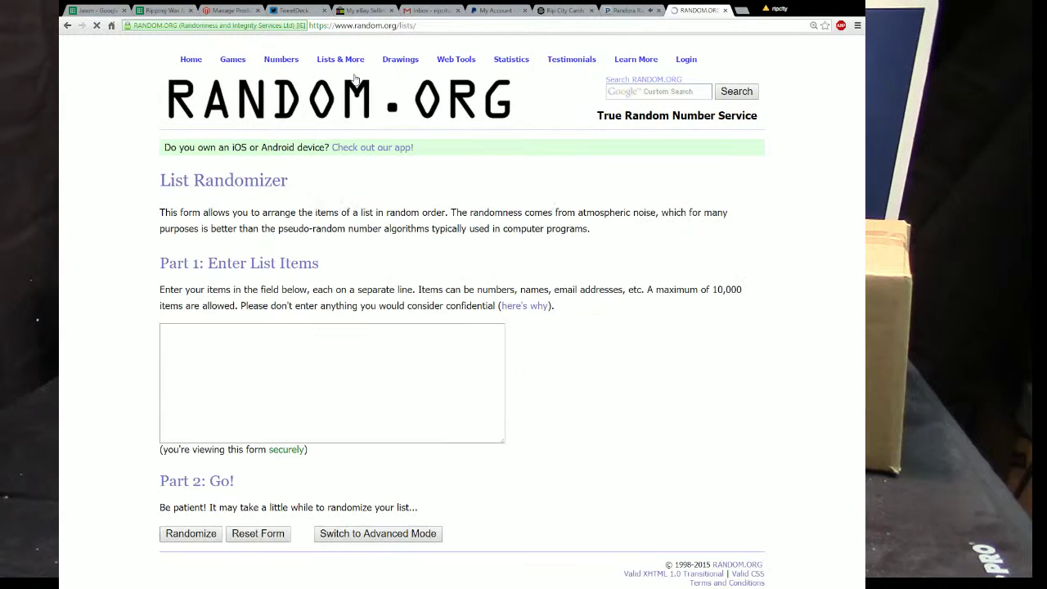
pyautogui.click(192, 342)
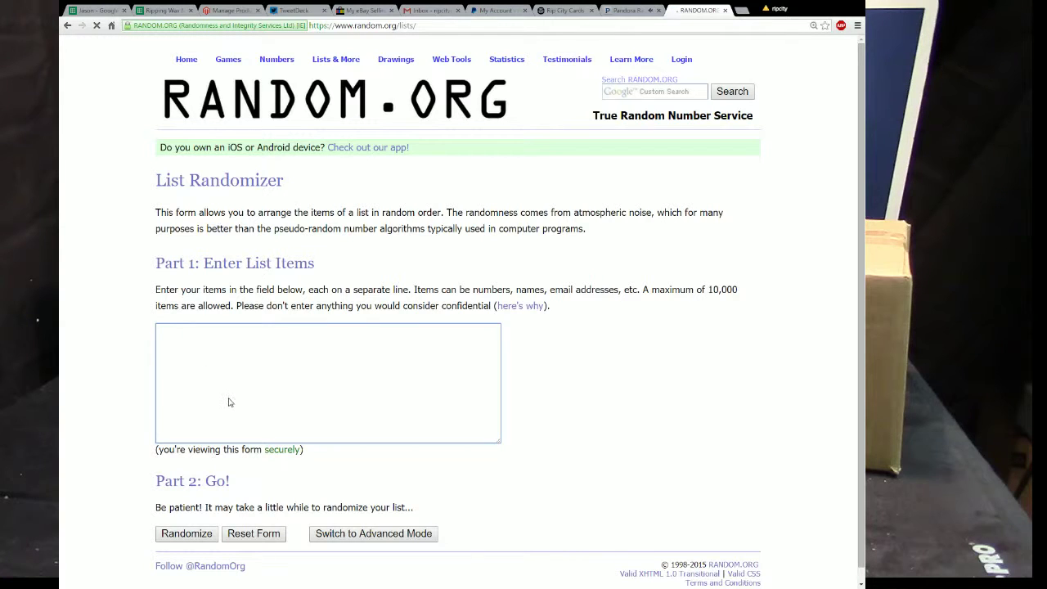
pyautogui.hotkey('ctrl', 'v')
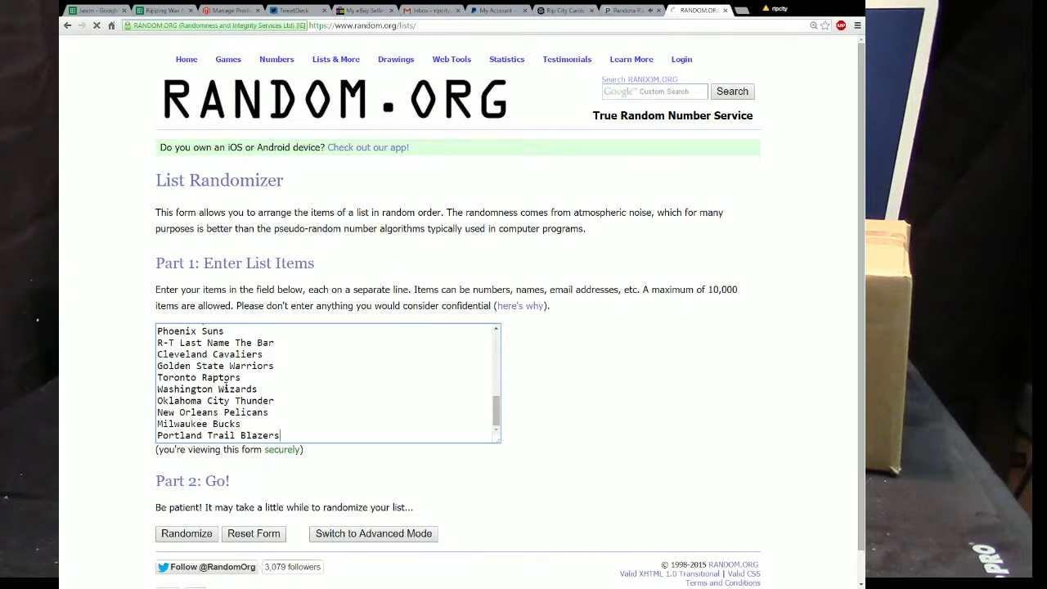
# Randomize the basketball team list and rerun the randomization on the same items.
pyautogui.click(186, 533)
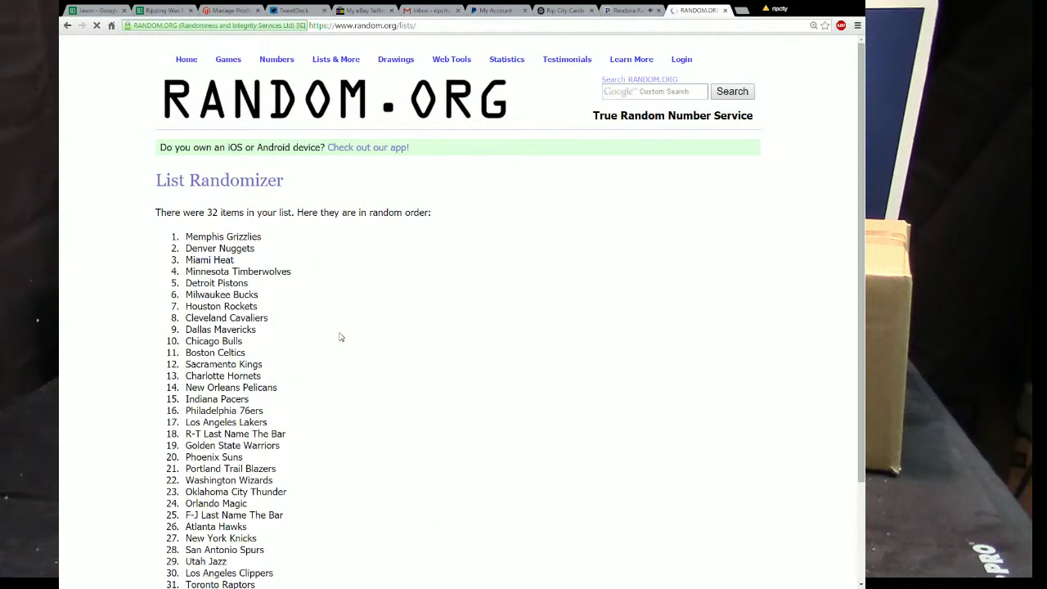
pyautogui.scroll(-3, 351, 313)
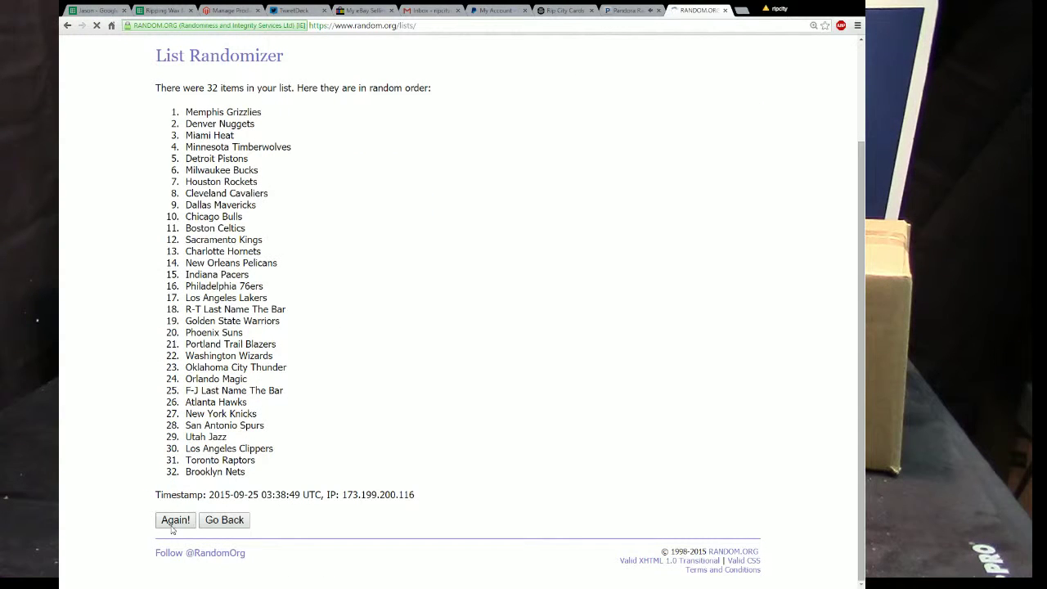
pyautogui.click(174, 520)
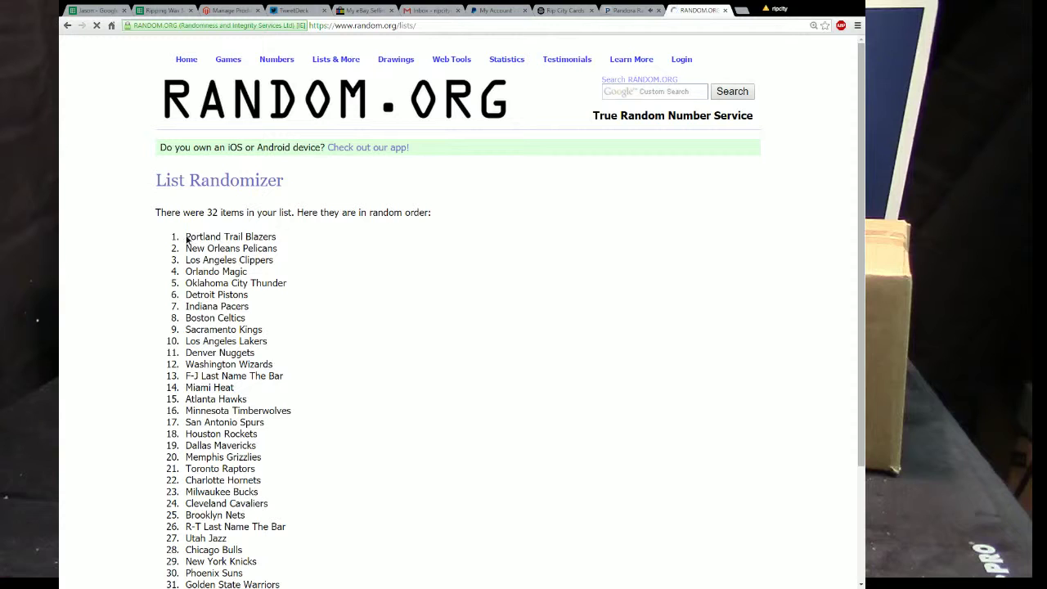
# Copy the full randomized basketball list and paste it over C3:C34 in the spreadsheet.
pyautogui.moveTo(234, 280); pyautogui.dragTo(278, 462)
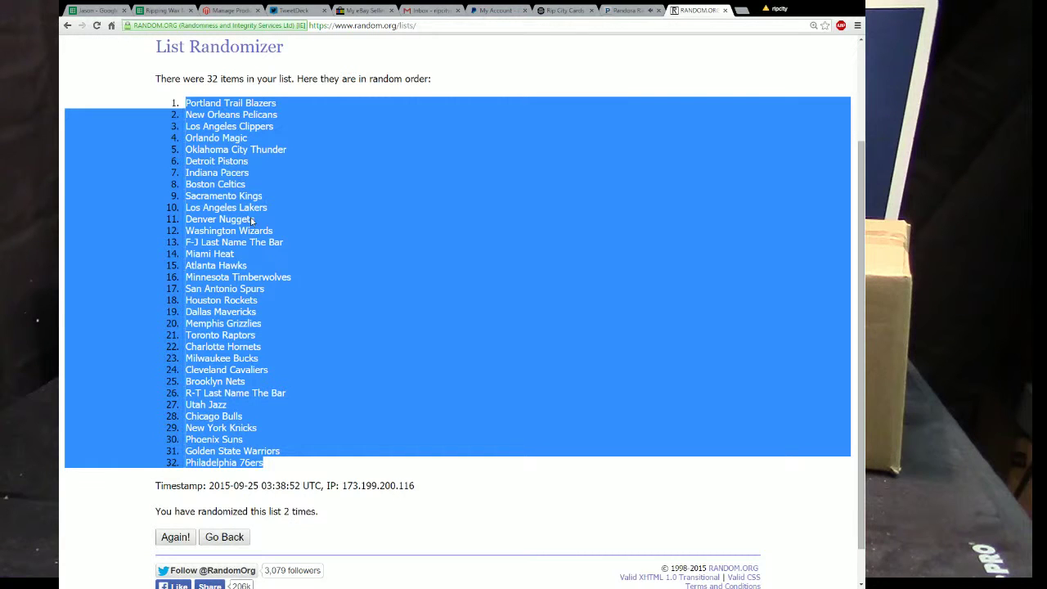
pyautogui.click(163, 10)
pyautogui.click(96, 9)
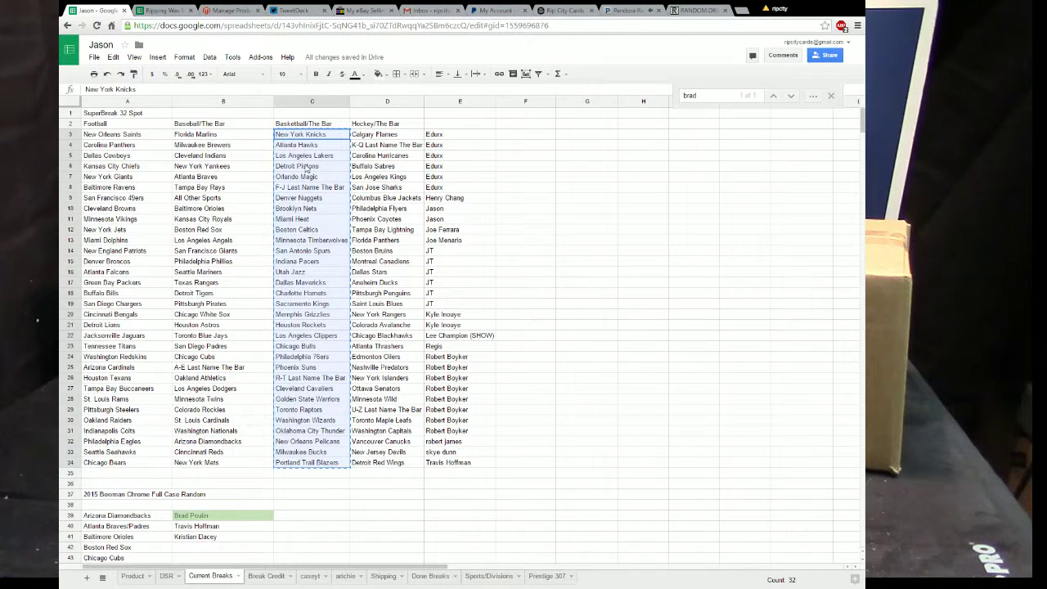
pyautogui.rightClick(303, 136)
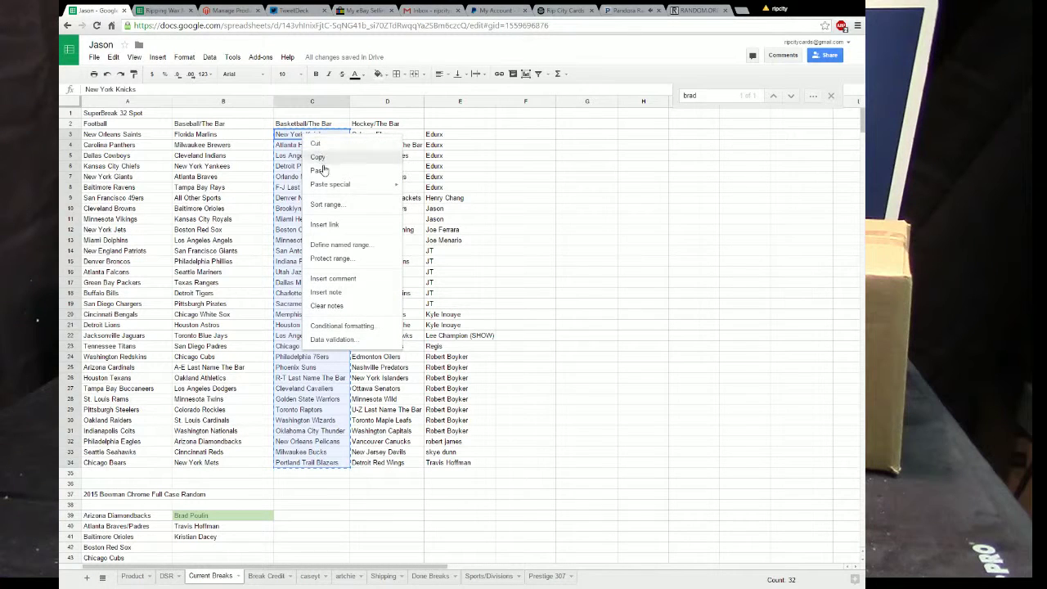
pyautogui.click(319, 170)
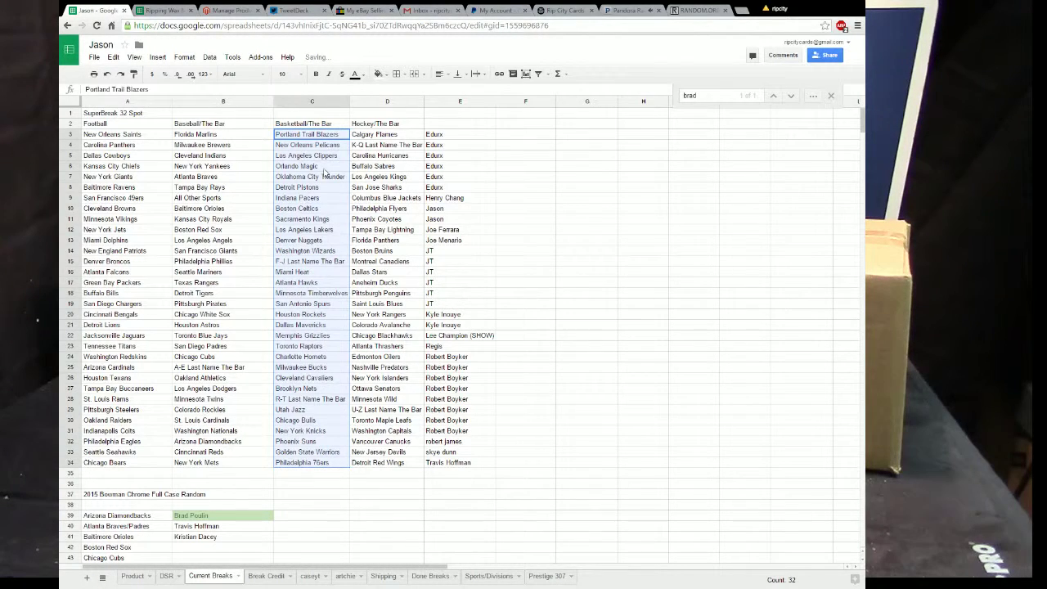
# Copy the hockey teams in D3:D34 and paste them into a new List Randomizer form on RANDOM.ORG.
pyautogui.click(378, 135)
pyautogui.moveTo(382, 152); pyautogui.dragTo(384, 454)
pyautogui.rightClick(382, 198)
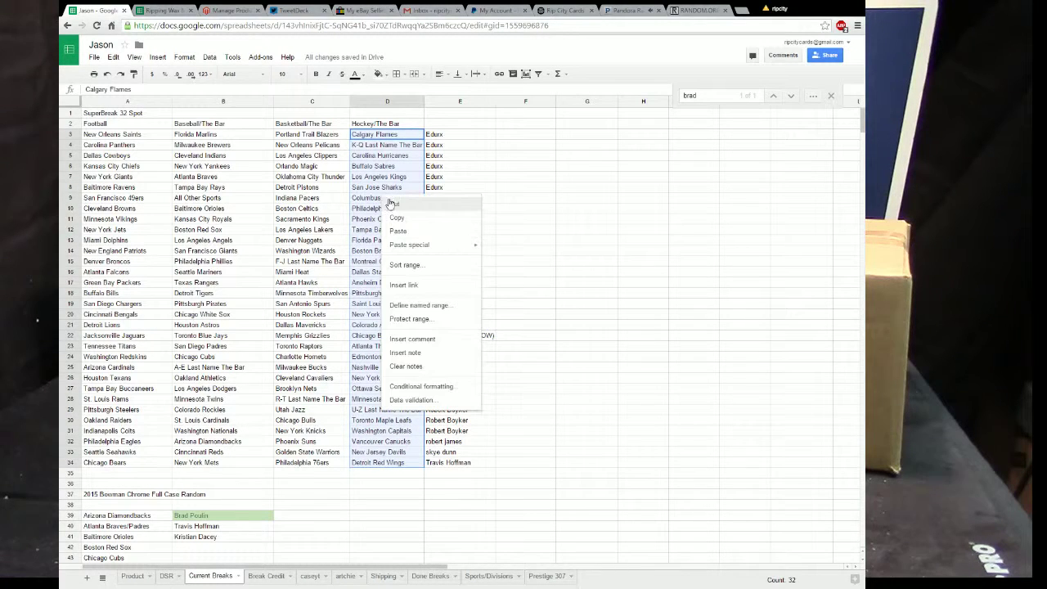
pyautogui.click(399, 219)
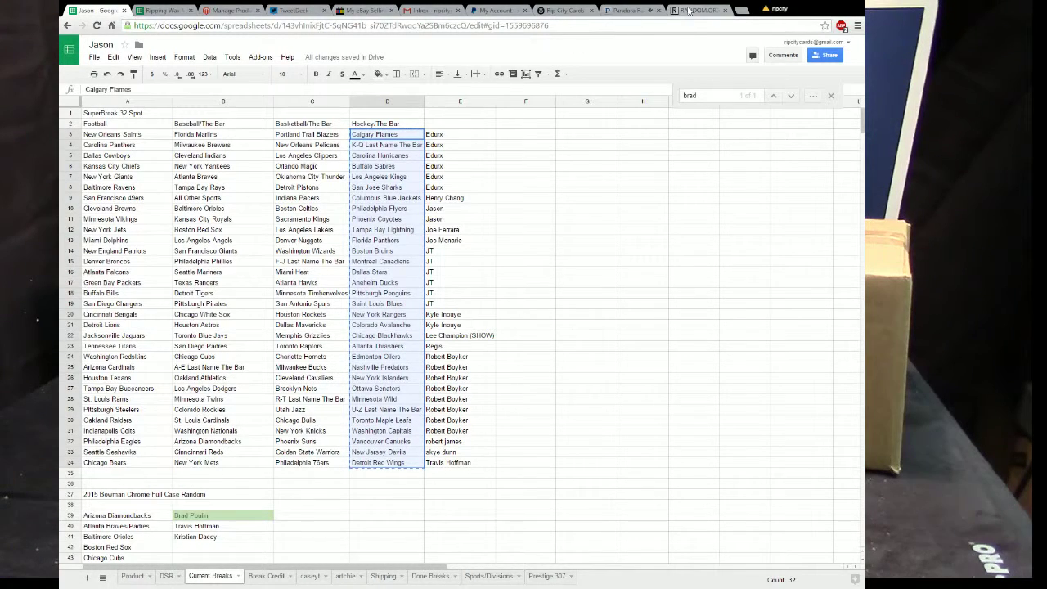
pyautogui.click(687, 10)
pyautogui.scroll(3, 284, 131)
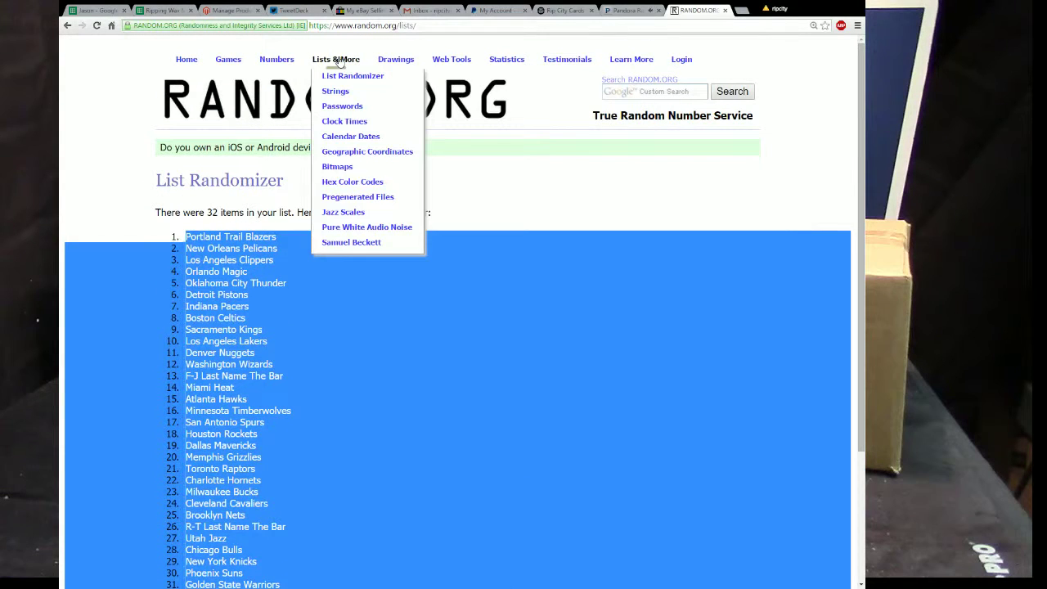
pyautogui.click(338, 76)
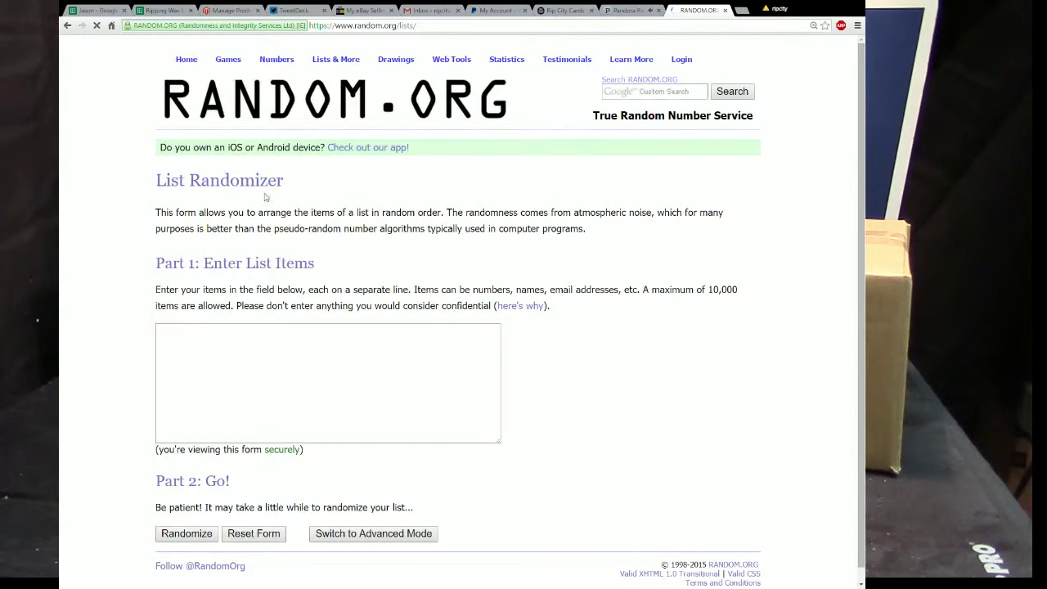
pyautogui.click(197, 333)
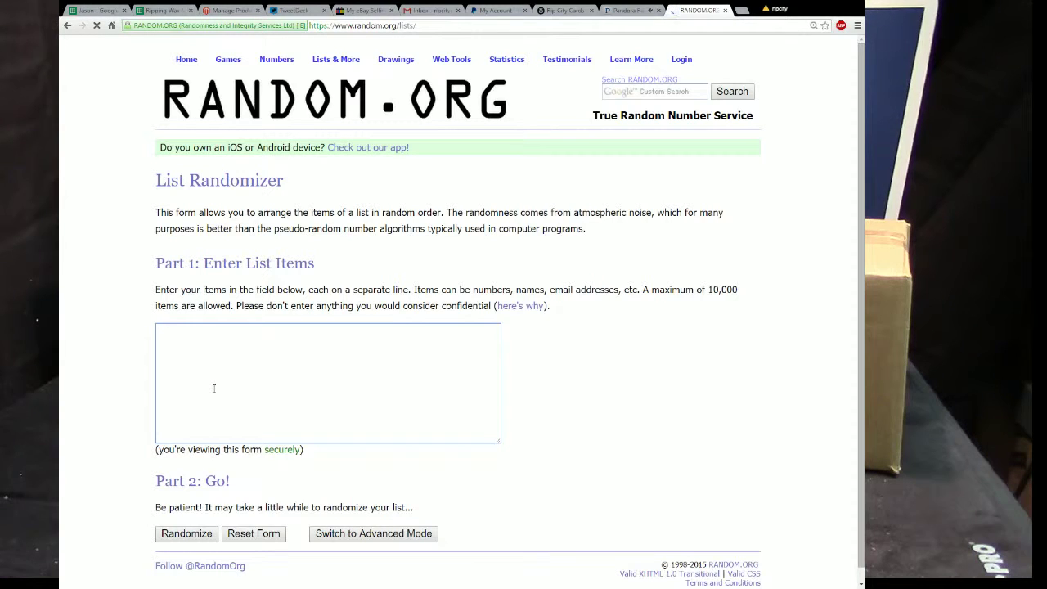
pyautogui.hotkey('ctrl', 'v')
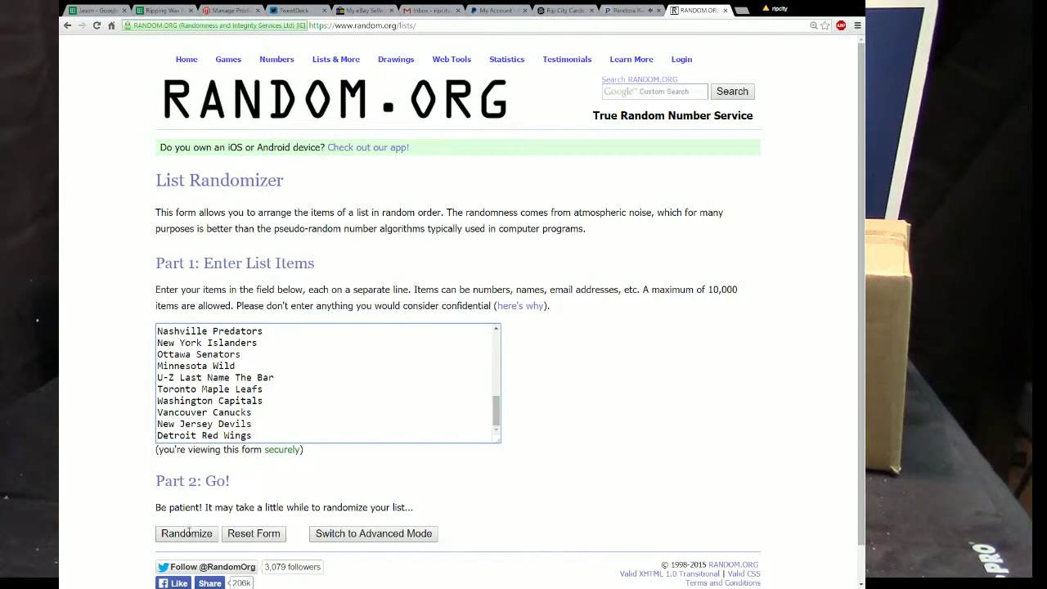
# Randomize the hockey team list twice and paste the final order over D3:D34 in the spreadsheet.
pyautogui.click(186, 533)
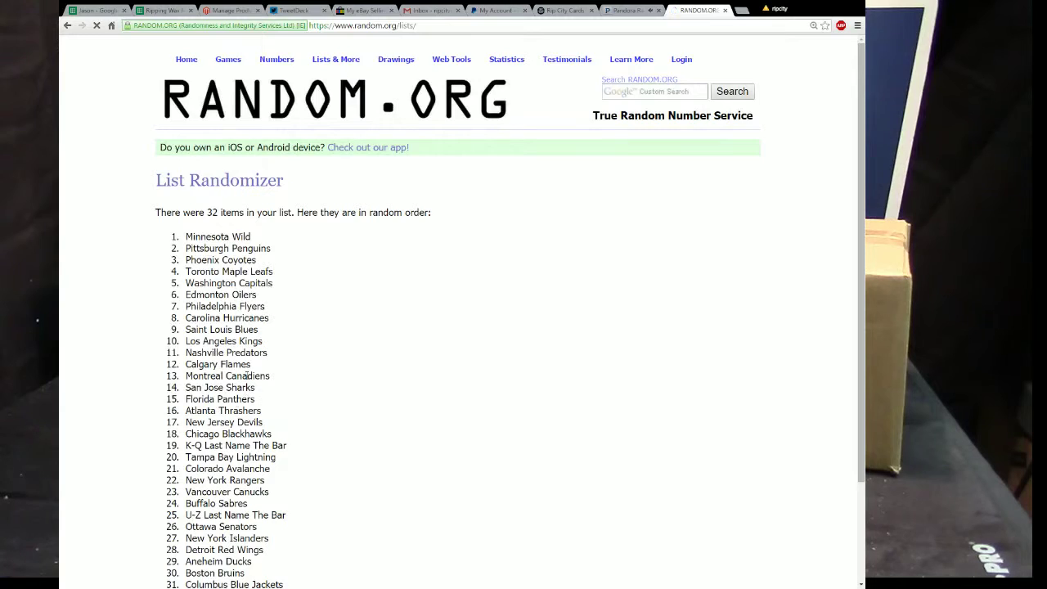
pyautogui.scroll(-2, 242, 405)
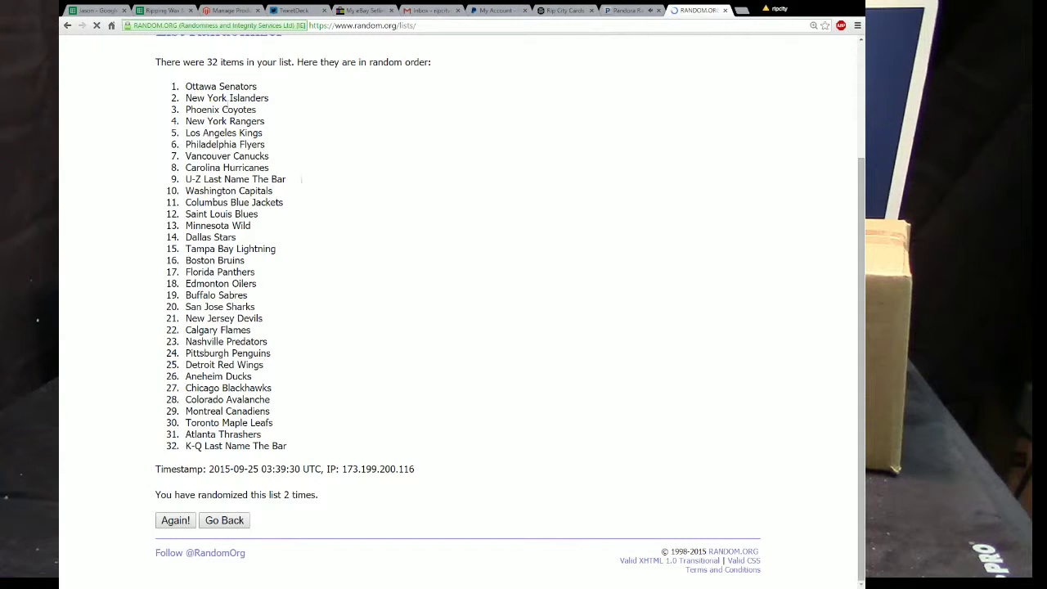
pyautogui.moveTo(186, 86); pyautogui.dragTo(294, 449)
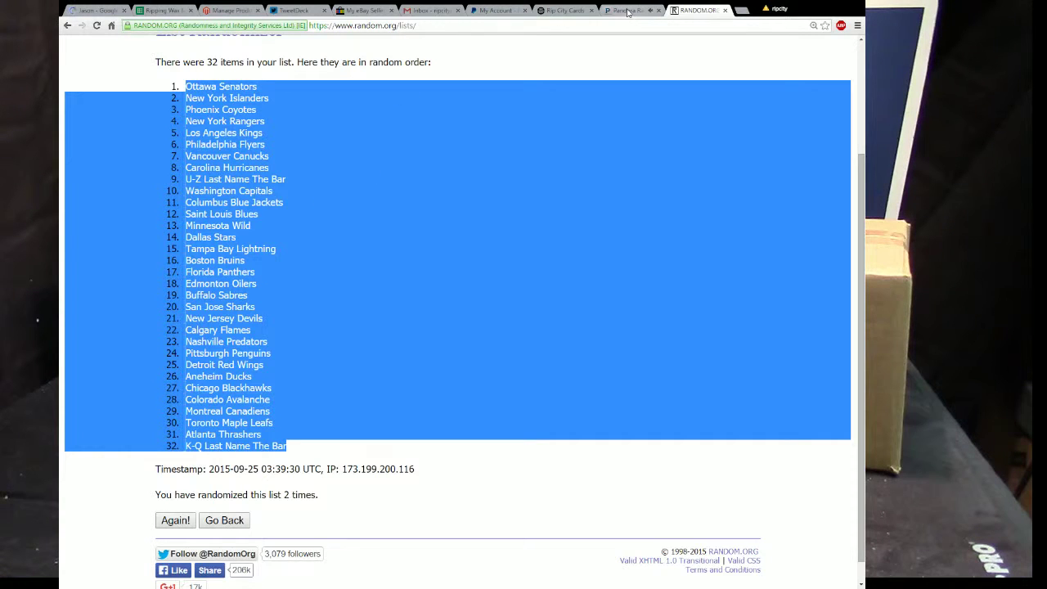
pyautogui.click(108, 11)
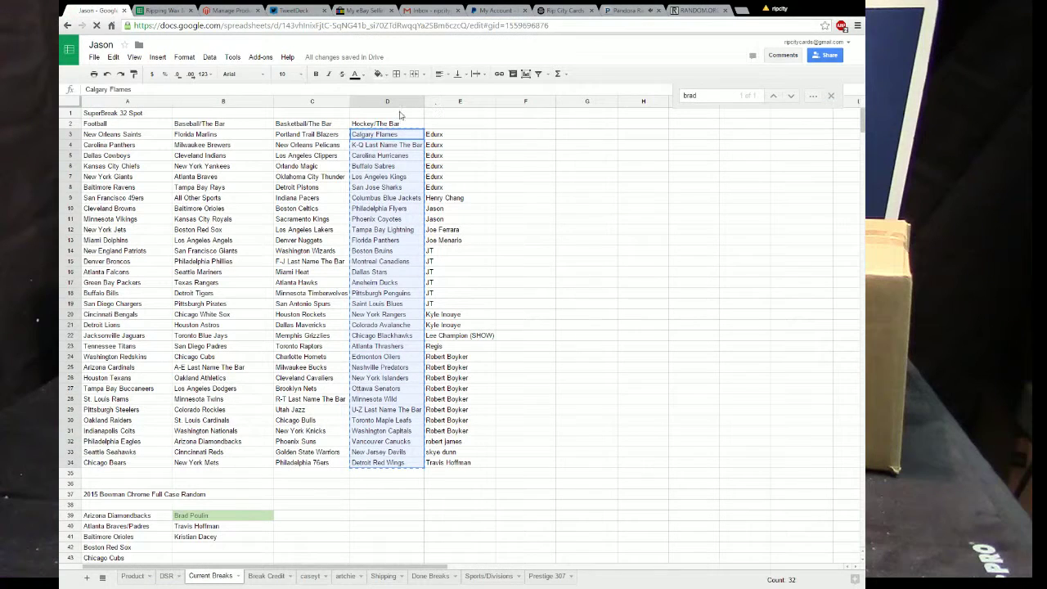
pyautogui.click(375, 133)
pyautogui.rightClick(377, 136)
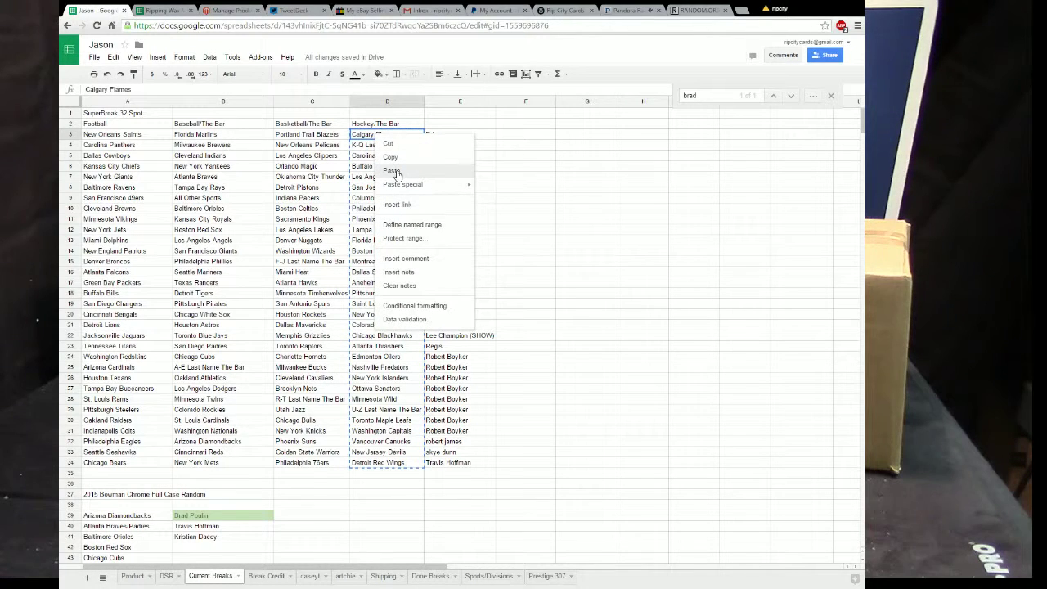
pyautogui.click(392, 171)
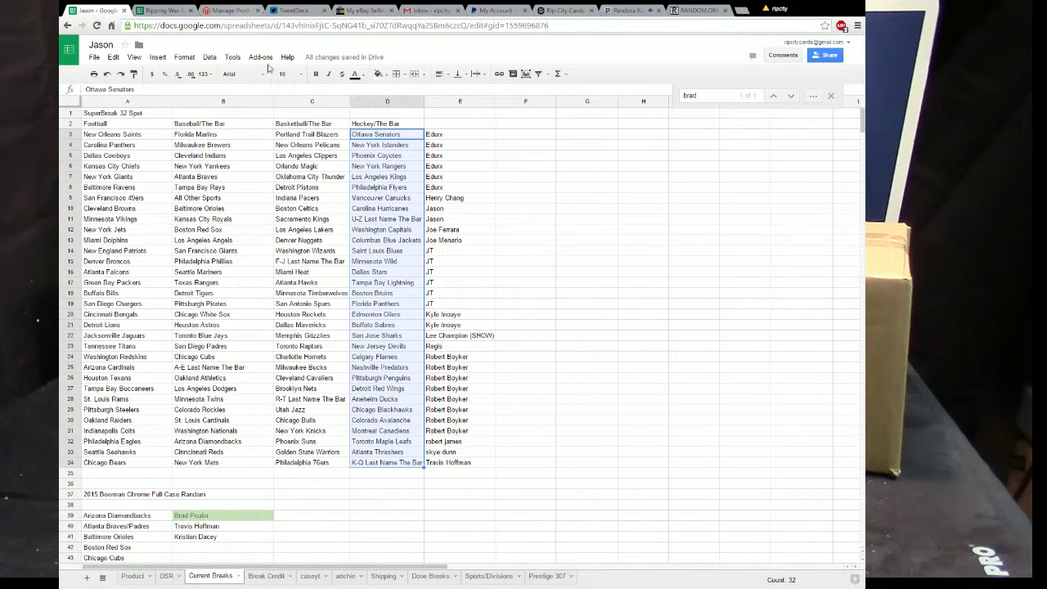
# Copy the participant names in E3:E34 and paste them into a new List Randomizer form on RANDOM.ORG.
pyautogui.click(447, 136)
pyautogui.moveTo(447, 136); pyautogui.dragTo(461, 463)
pyautogui.rightClick(444, 202)
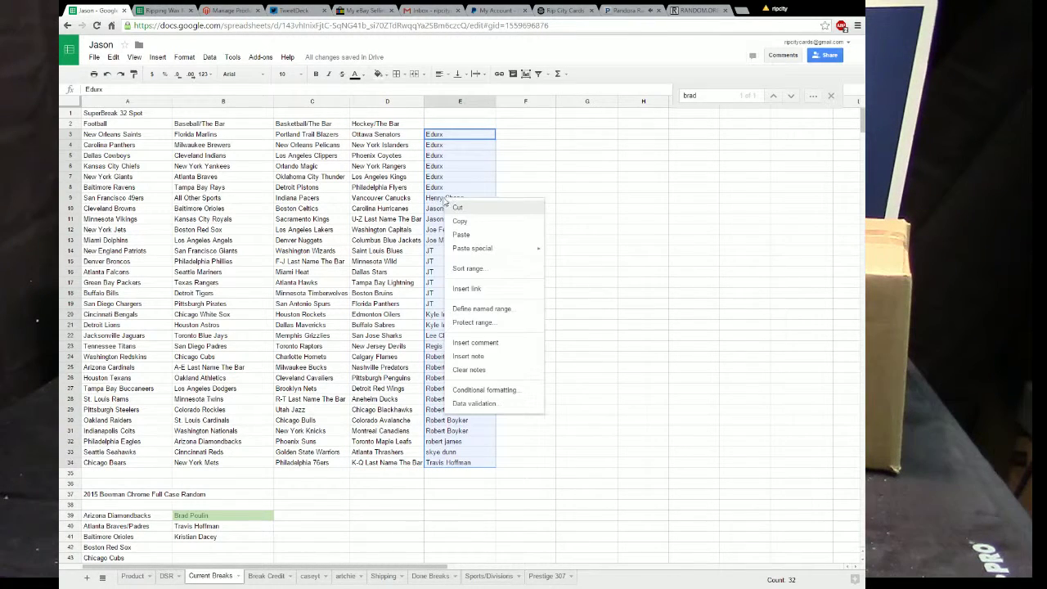
pyautogui.click(459, 228)
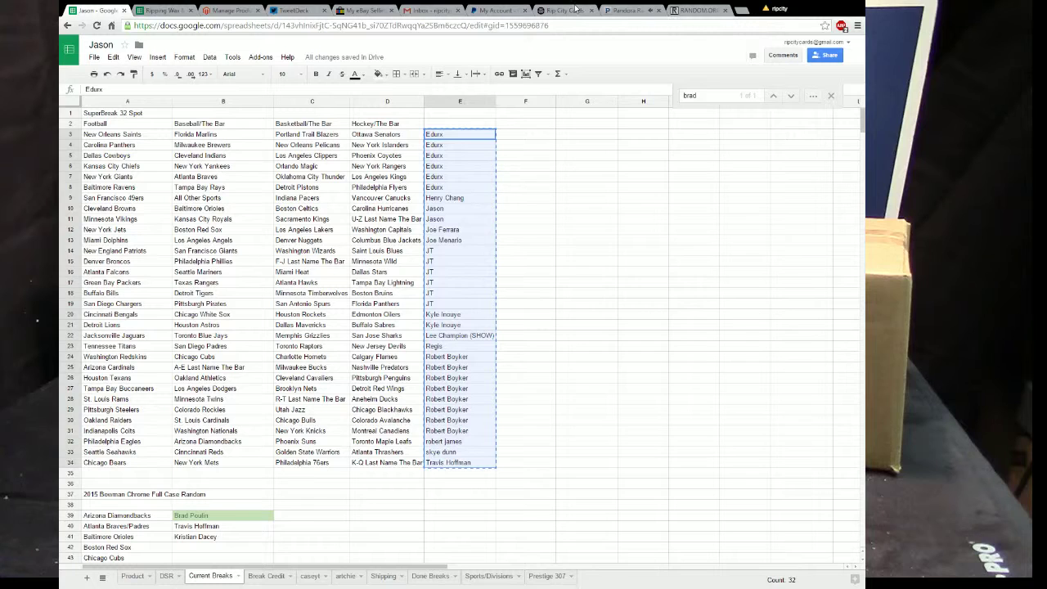
pyautogui.click(695, 10)
pyautogui.scroll(2, 290, 202)
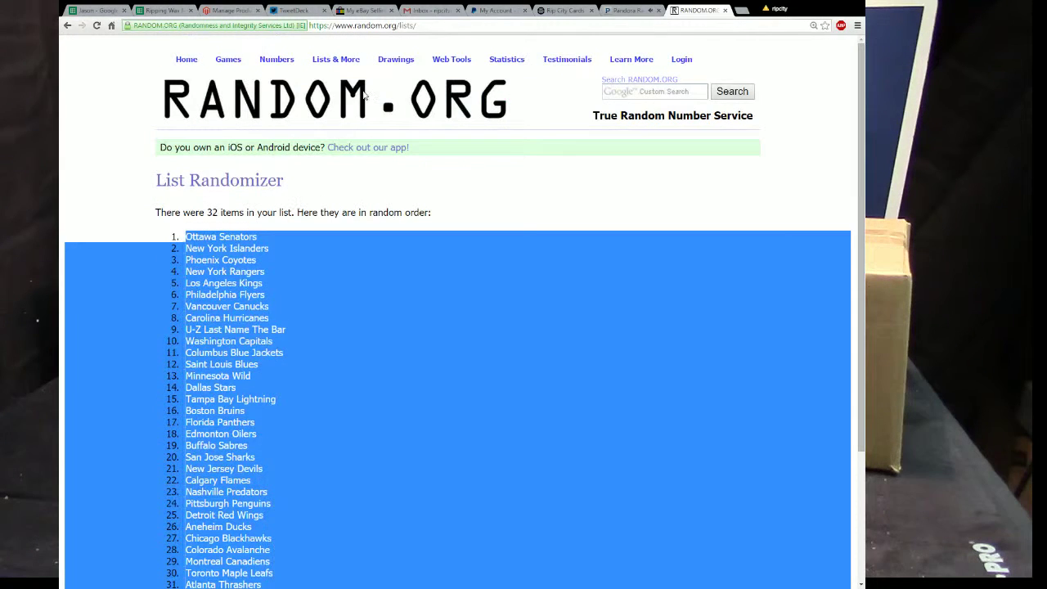
pyautogui.moveTo(335, 59)
pyautogui.click(346, 77)
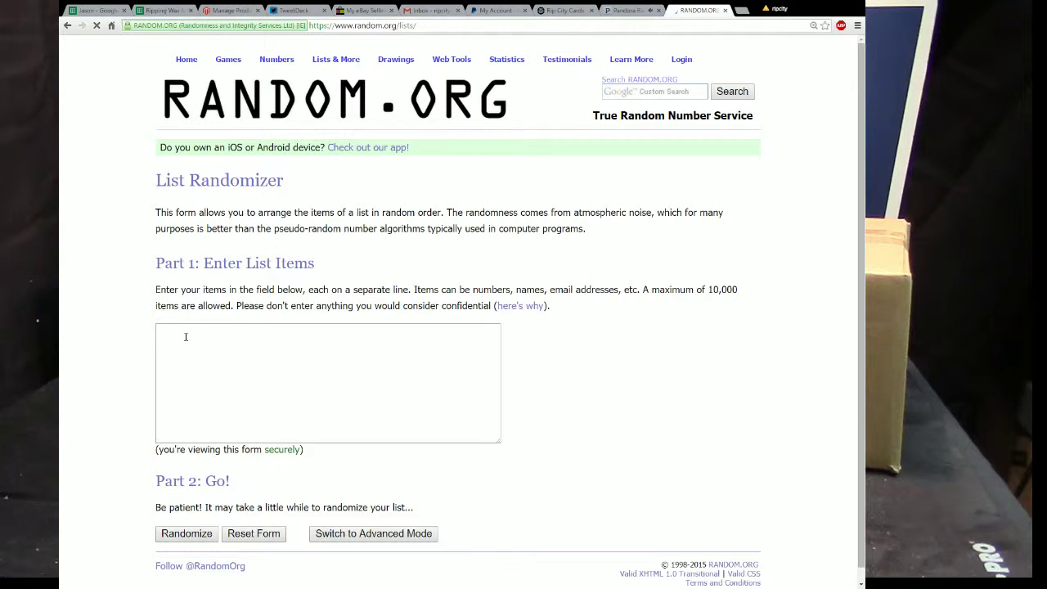
pyautogui.click(186, 337)
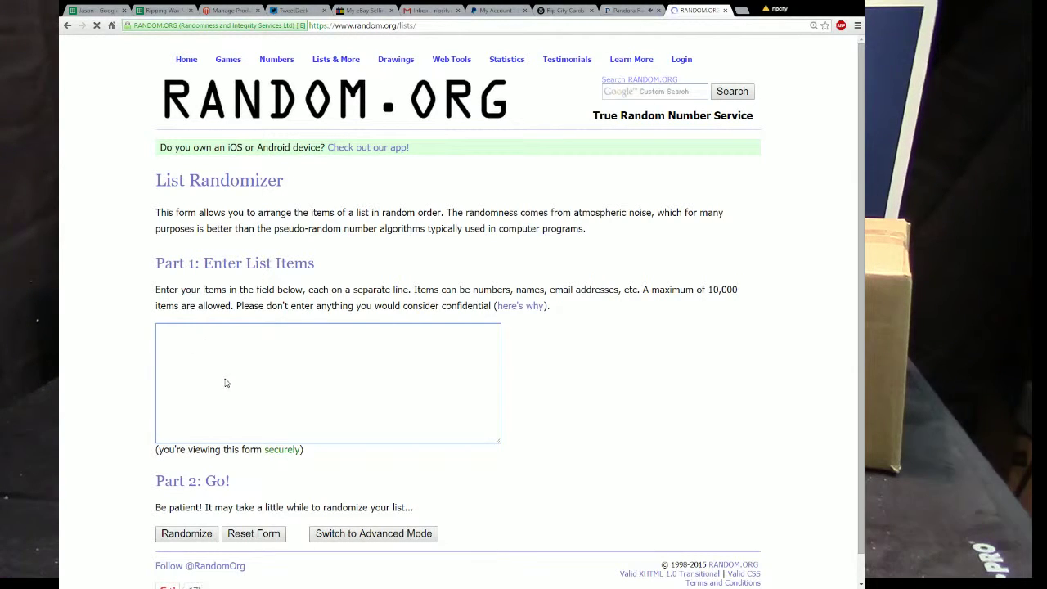
pyautogui.hotkey('ctrl', 'v')
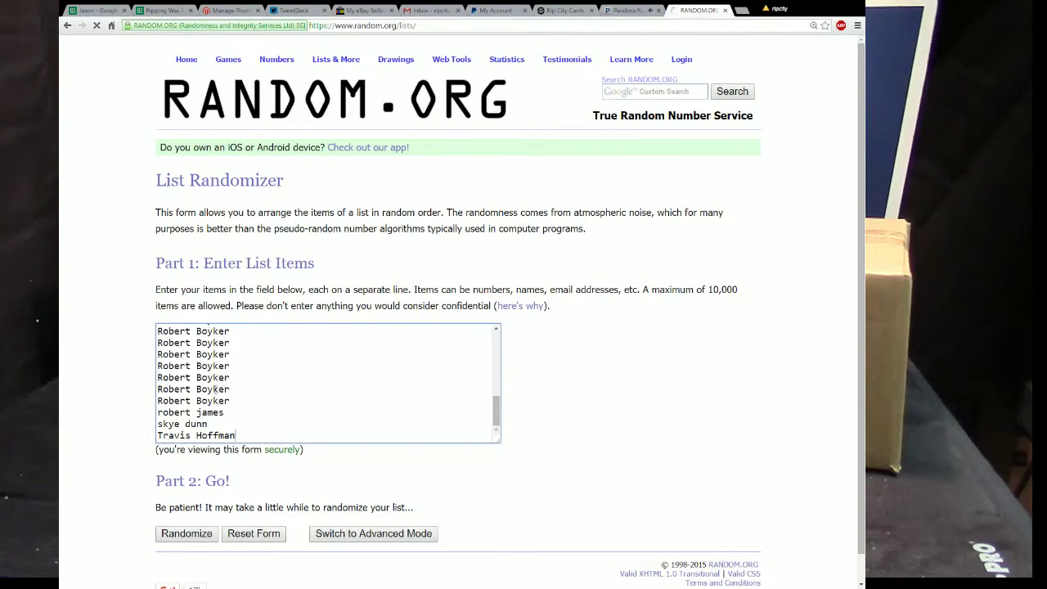
# Randomize the participant list and rerun the randomization on the same items.
pyautogui.press('Tab')
pyautogui.press('Return')
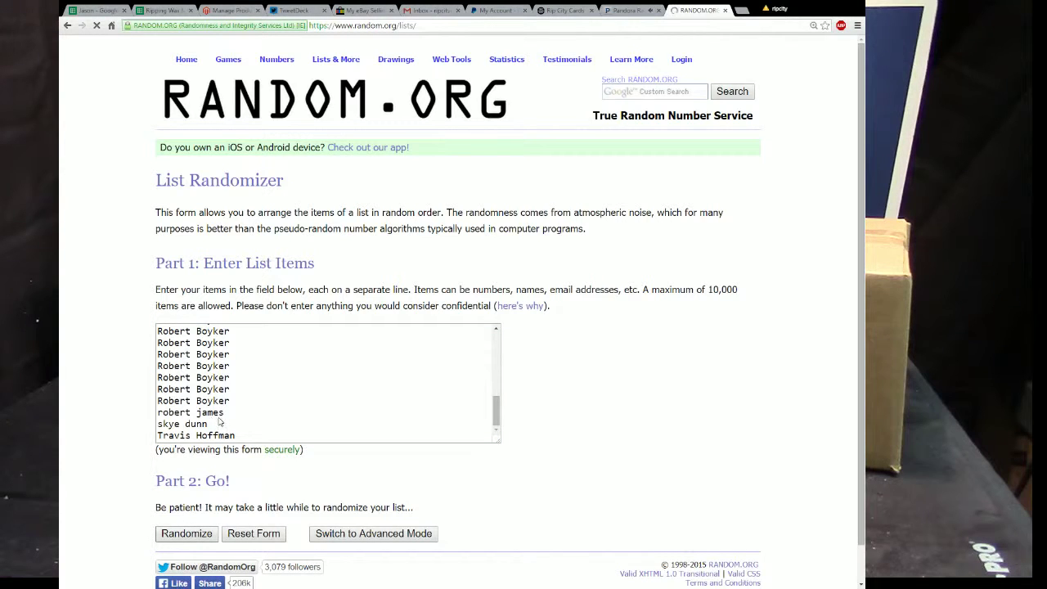
pyautogui.scroll(-3, 295, 447)
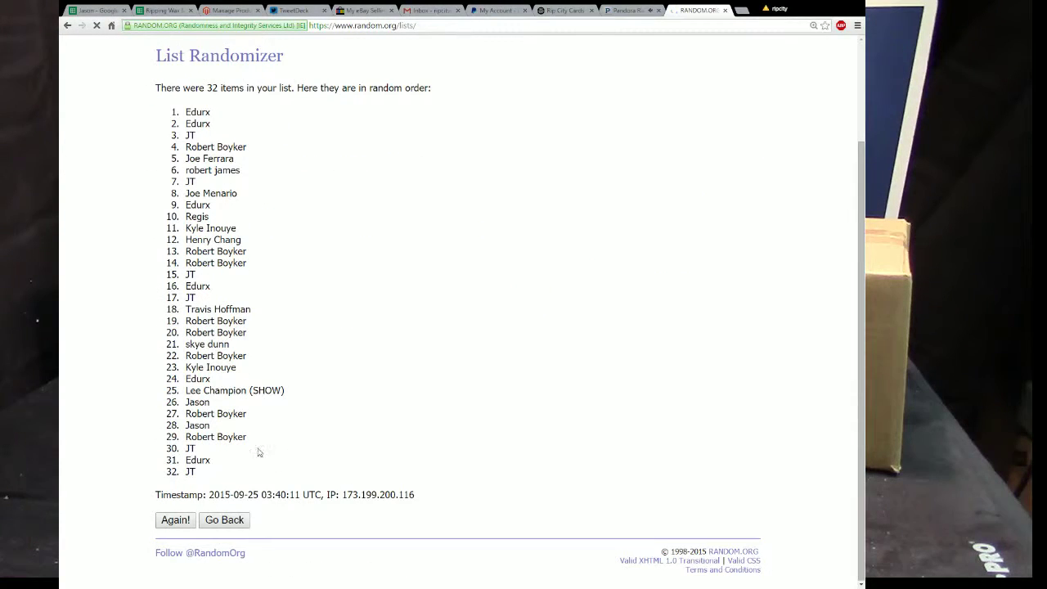
pyautogui.click(178, 516)
pyautogui.scroll(-3, 319, 245)
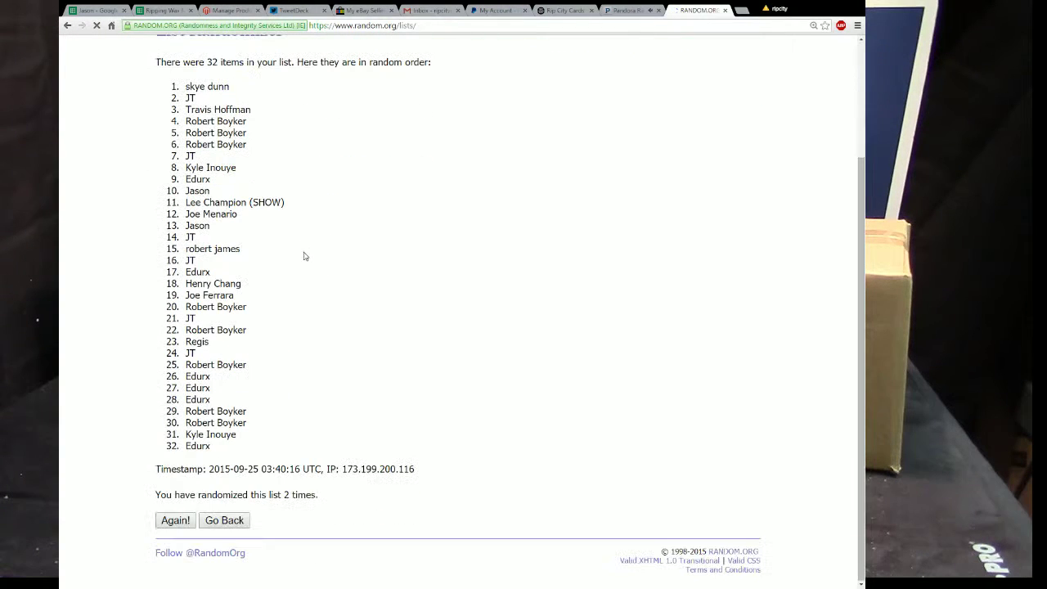
# Copy the full randomized participant list and paste it over E3:E34 in the spreadsheet.
pyautogui.moveTo(186, 87); pyautogui.dragTo(242, 447)
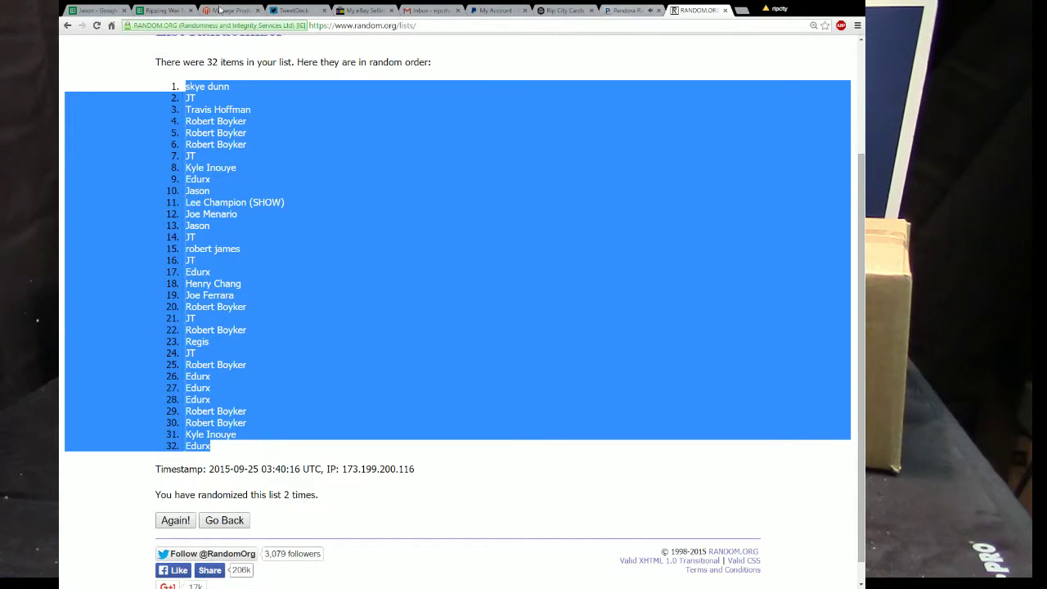
pyautogui.click(100, 11)
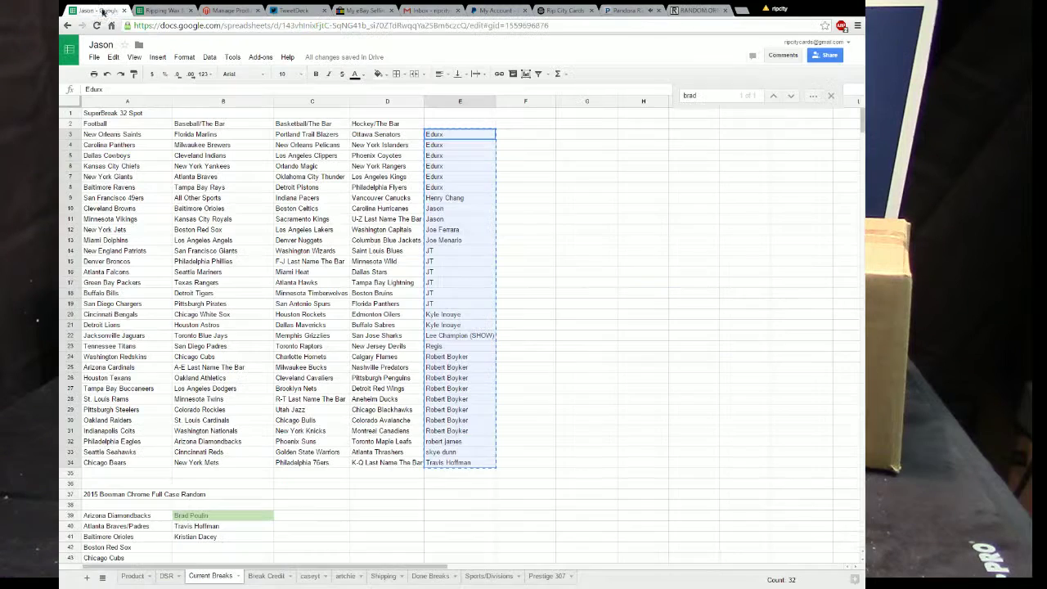
pyautogui.rightClick(444, 136)
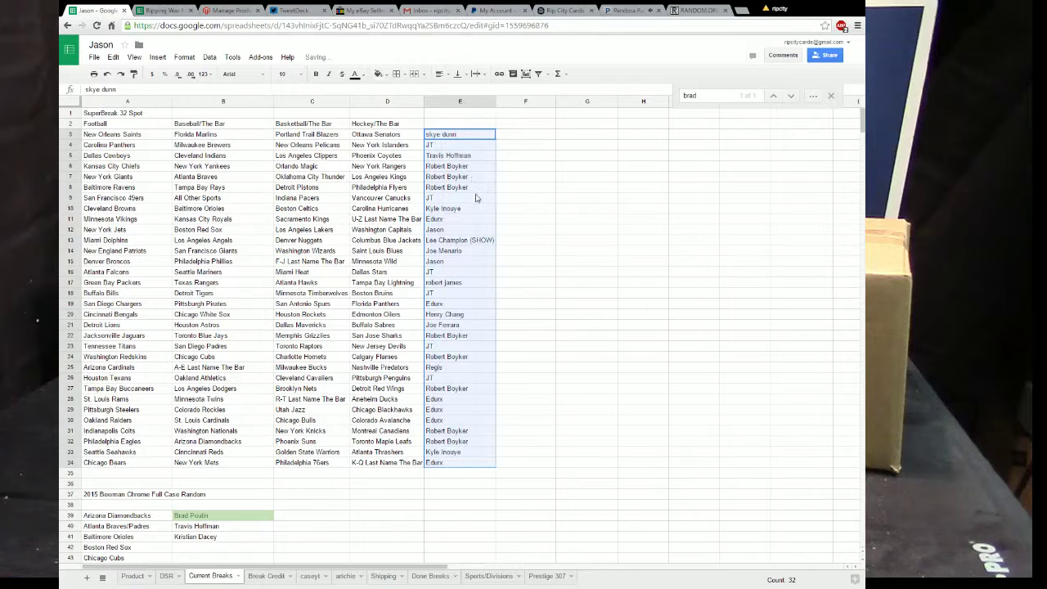
pyautogui.click(532, 232)
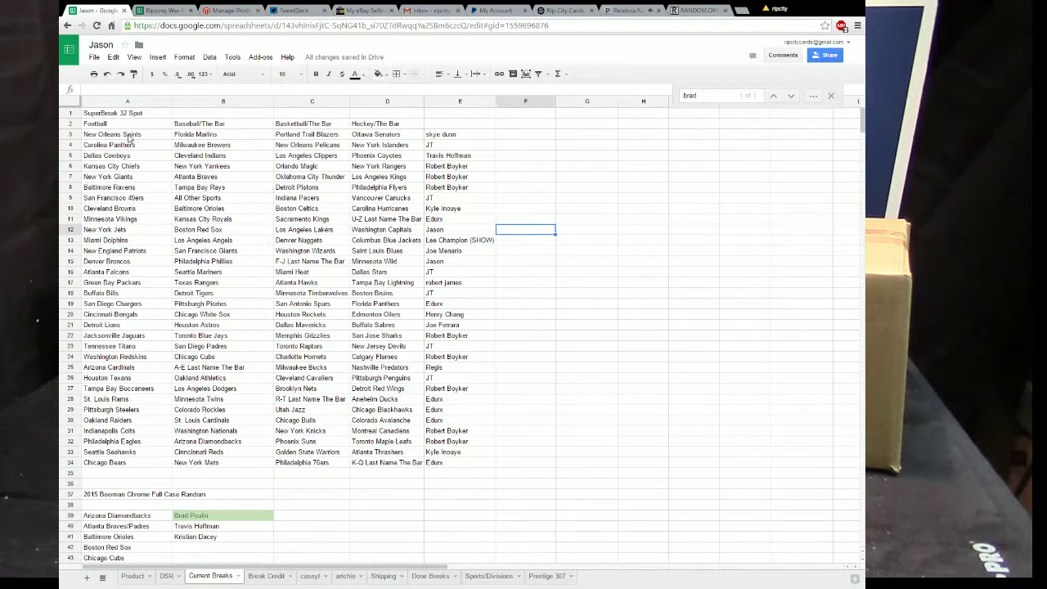
# Sort the range A3:E34 by Column E from A to Z, without a header row.
pyautogui.moveTo(123, 134); pyautogui.dragTo(461, 463)
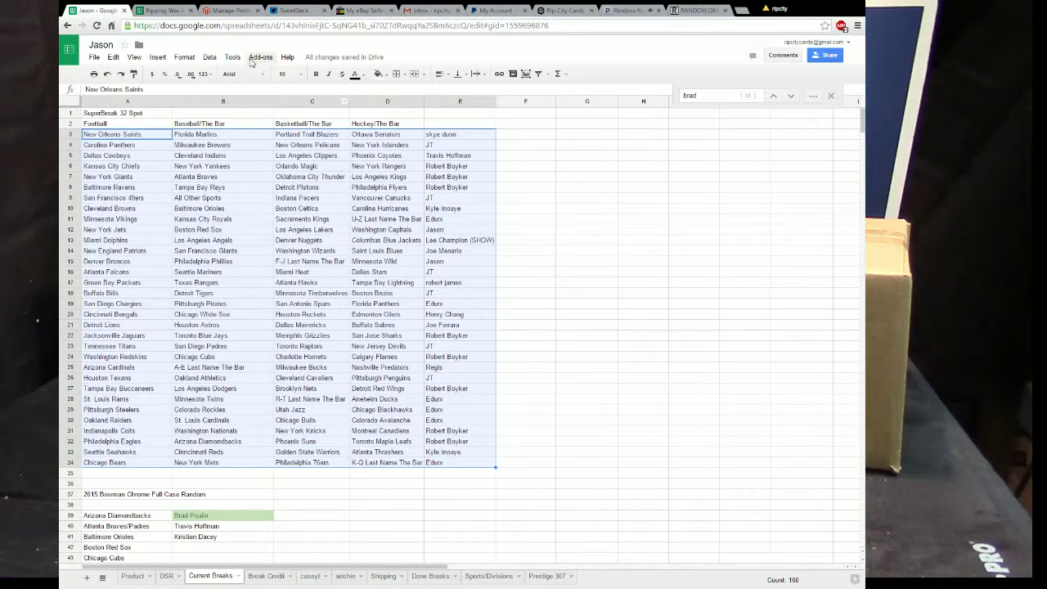
pyautogui.click(209, 57)
pyautogui.click(242, 142)
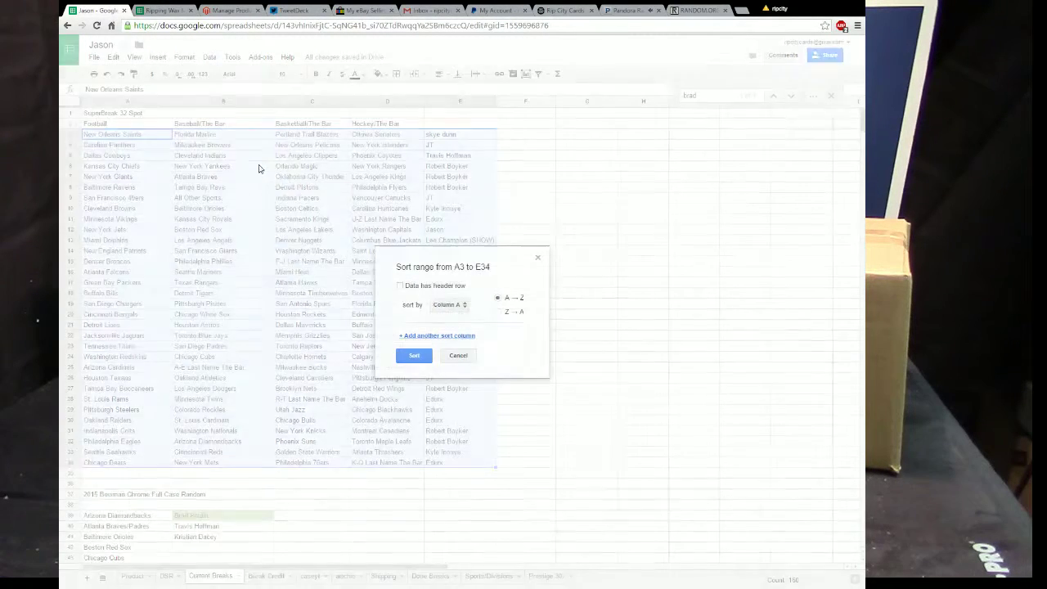
pyautogui.click(453, 309)
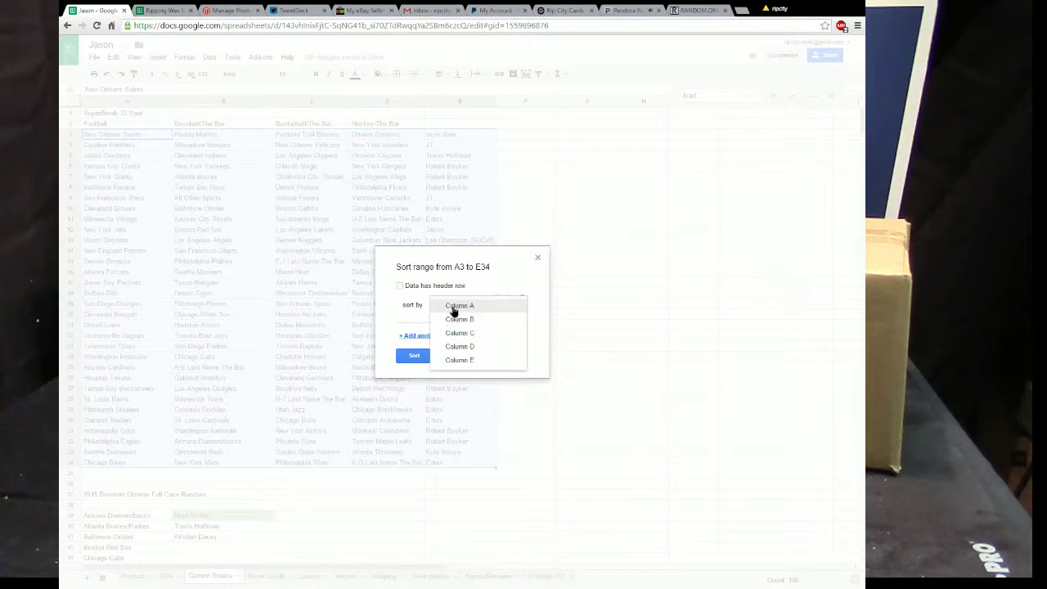
pyautogui.click(463, 360)
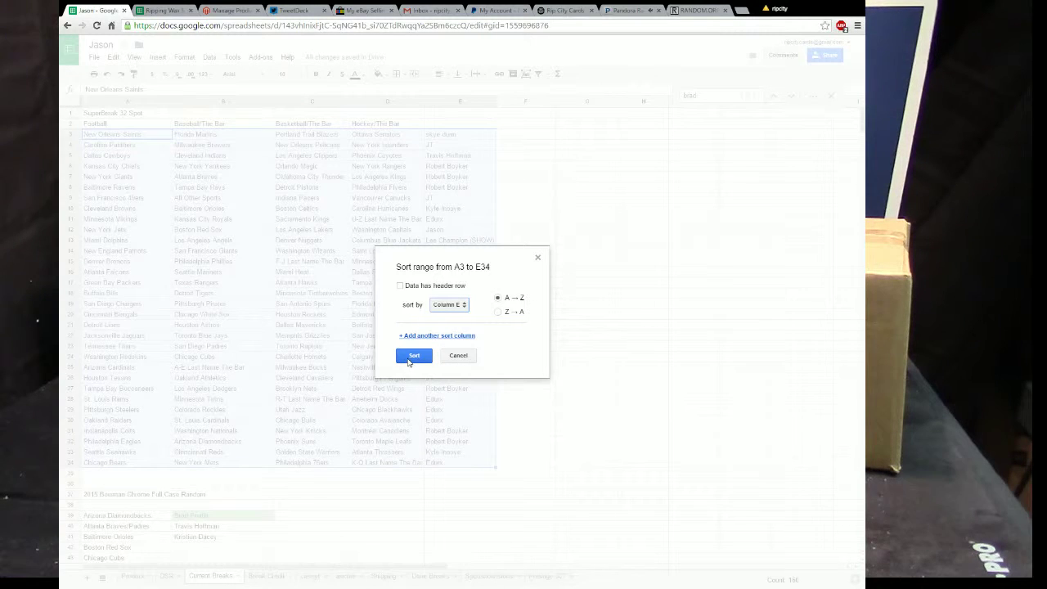
pyautogui.click(409, 362)
pyautogui.click(538, 337)
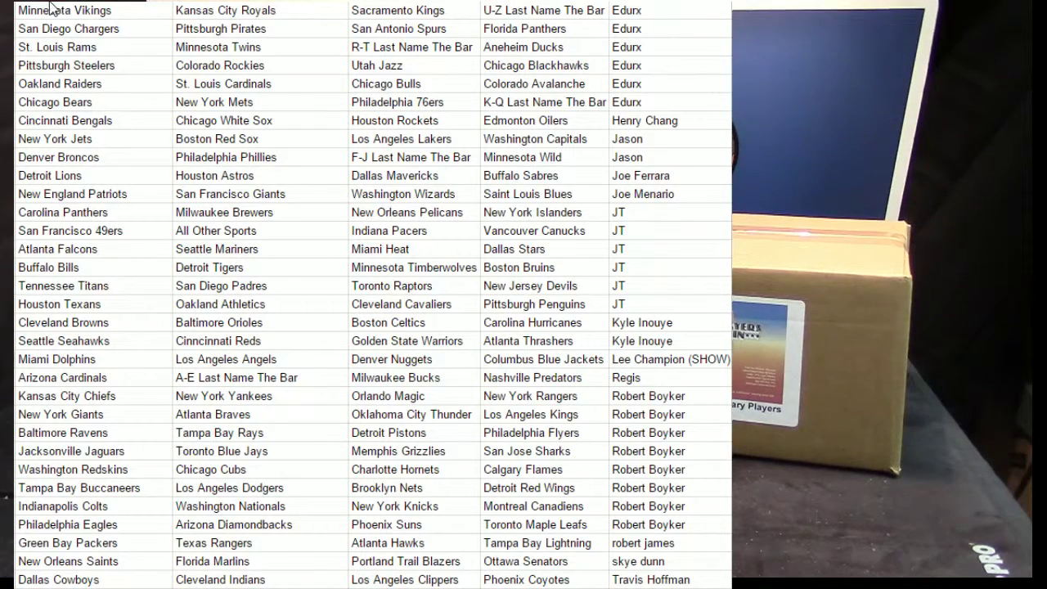
# Try to print only the selected team and participant rows on Letter paper with the fit-to-width layout.
pyautogui.moveTo(49, 10); pyautogui.dragTo(677, 572)
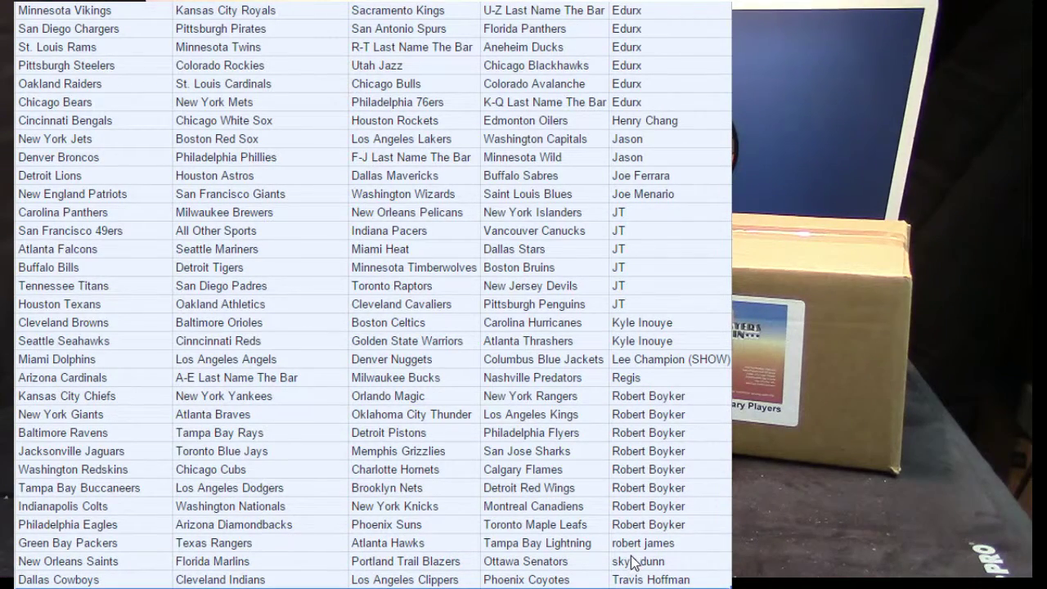
pyautogui.hotkey('ctrl', 'p')
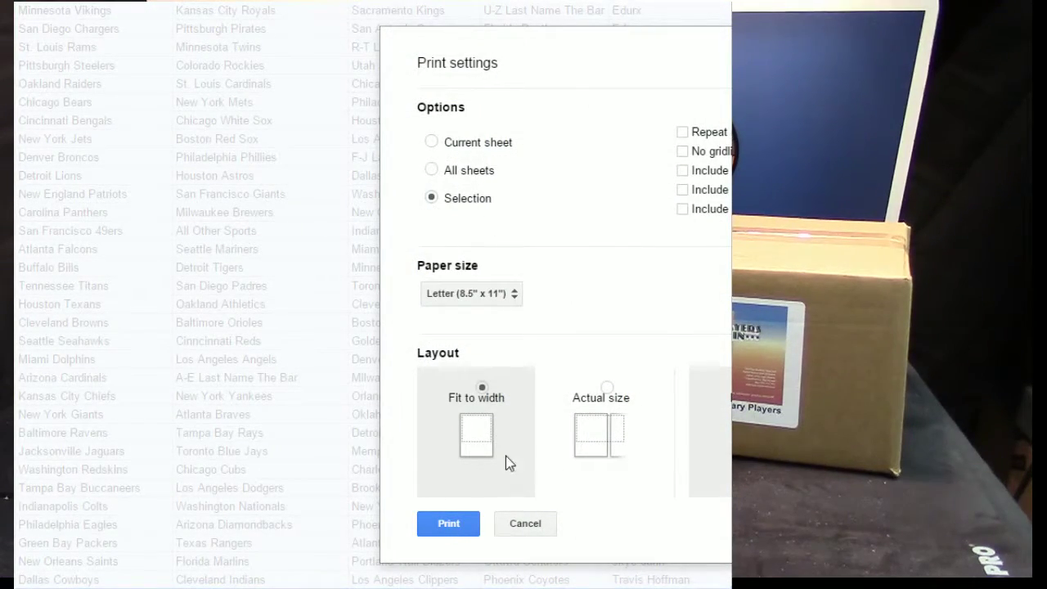
pyautogui.click(454, 527)
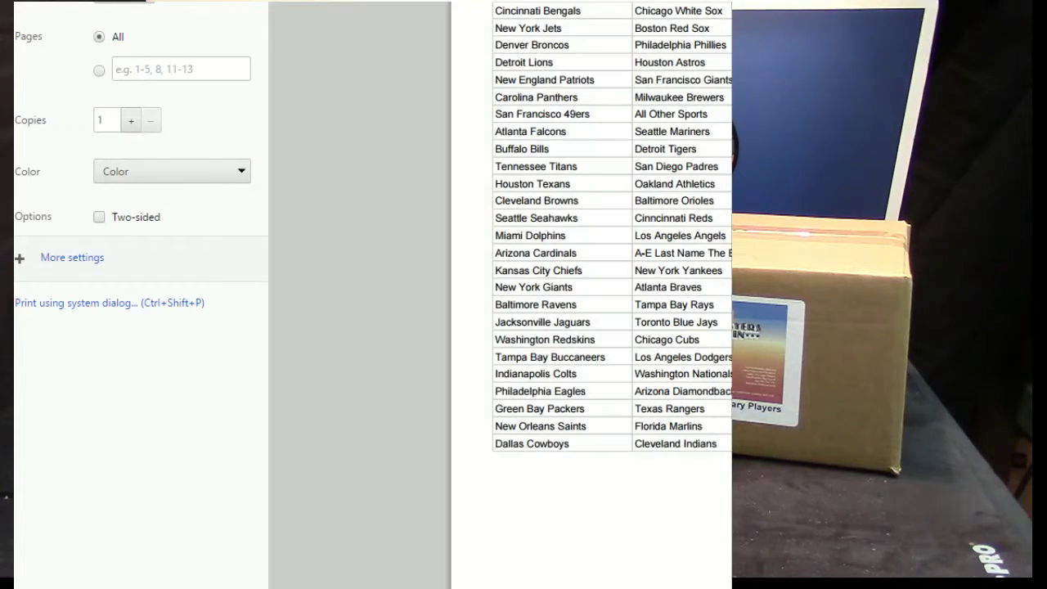
pyautogui.press('Escape')
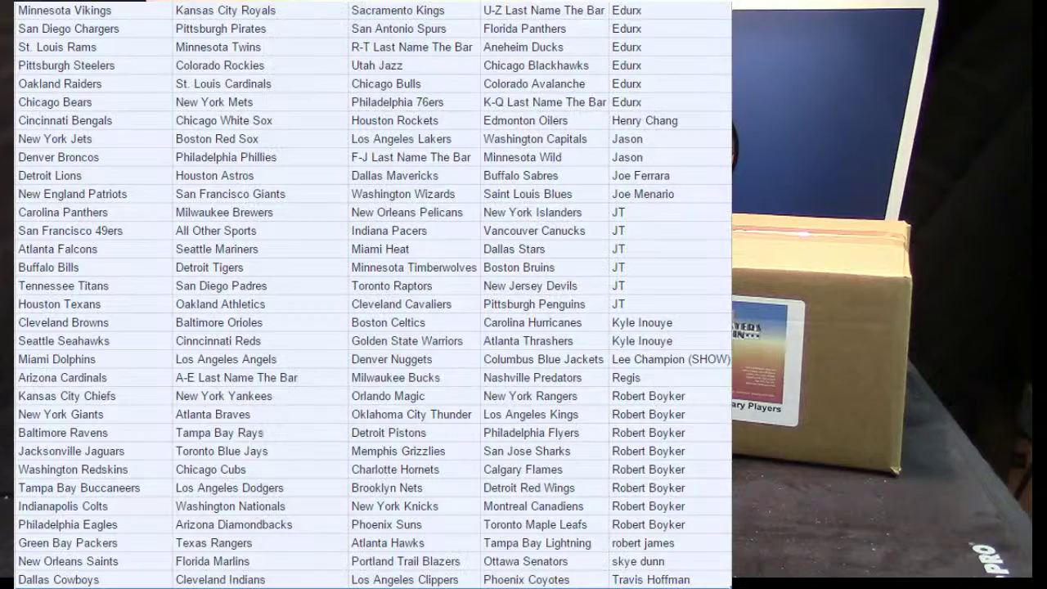
pyautogui.click(453, 216)
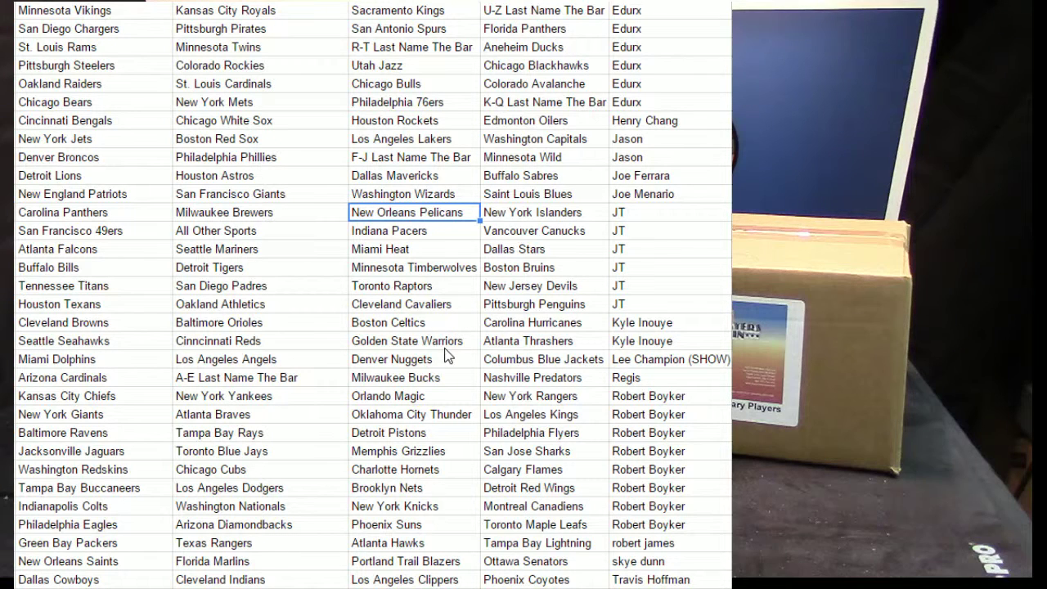